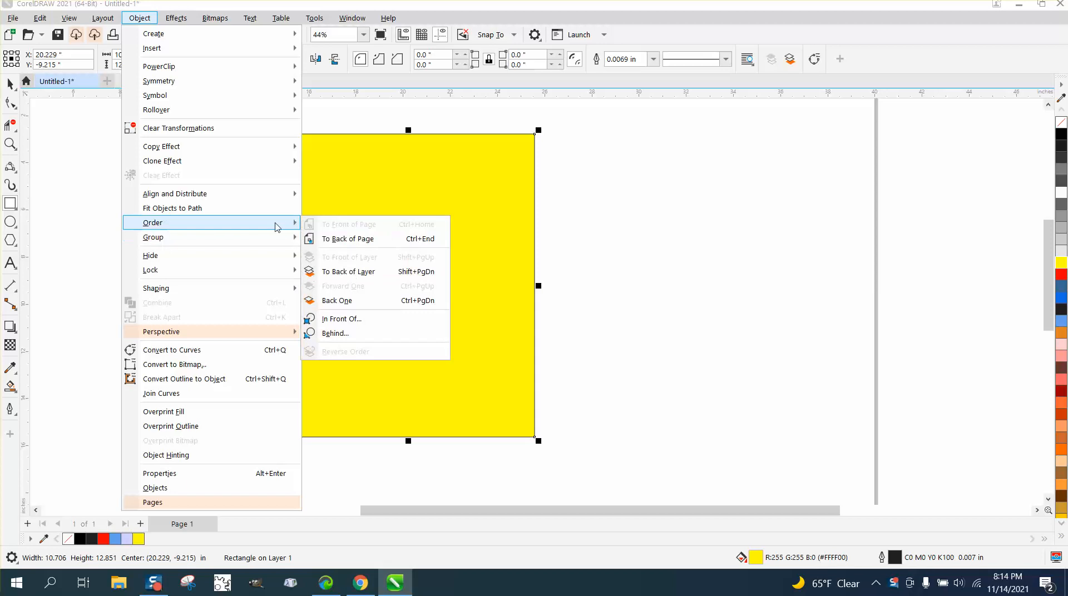
Step: Send the yellow rectangle to the back of the page, behind the teardrop bitmap
{"action": "left_click", "coordinate": [347, 238]}
{"action": "left_click", "coordinate": [10, 84]}
{"action": "left_click_drag", "start_coordinate": [468, 179], "coordinate": [469, 187]}
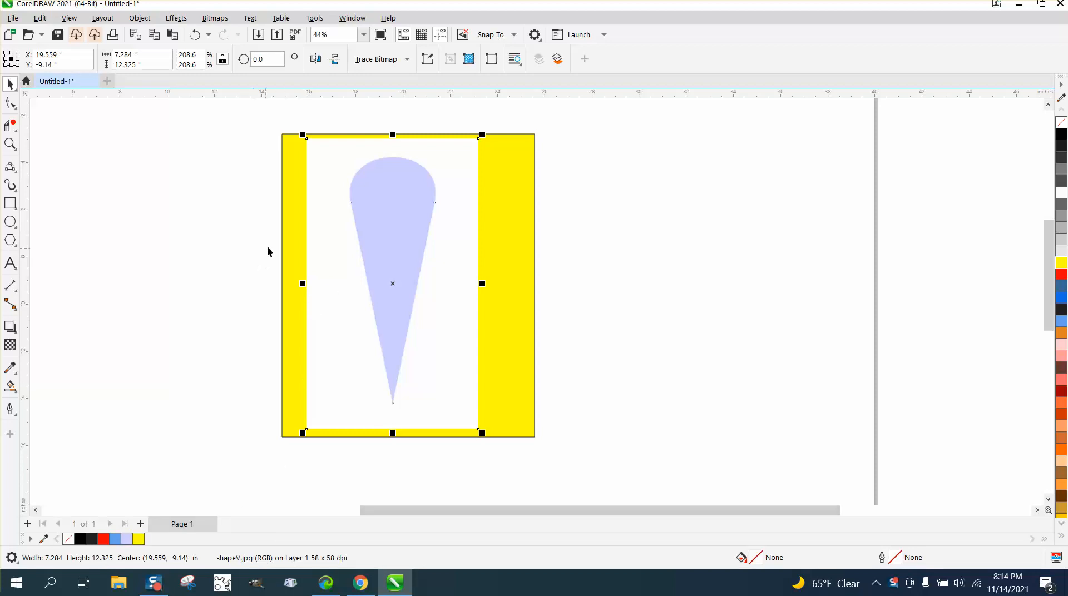
{"action": "left_click", "coordinate": [272, 202]}
Step: Outline-trace the teardrop bitmap with the Clipart preset, keeping the default trace settings
{"action": "left_click", "coordinate": [364, 205]}
{"action": "left_click", "coordinate": [396, 59]}
{"action": "mouse_move", "coordinate": [401, 109]}
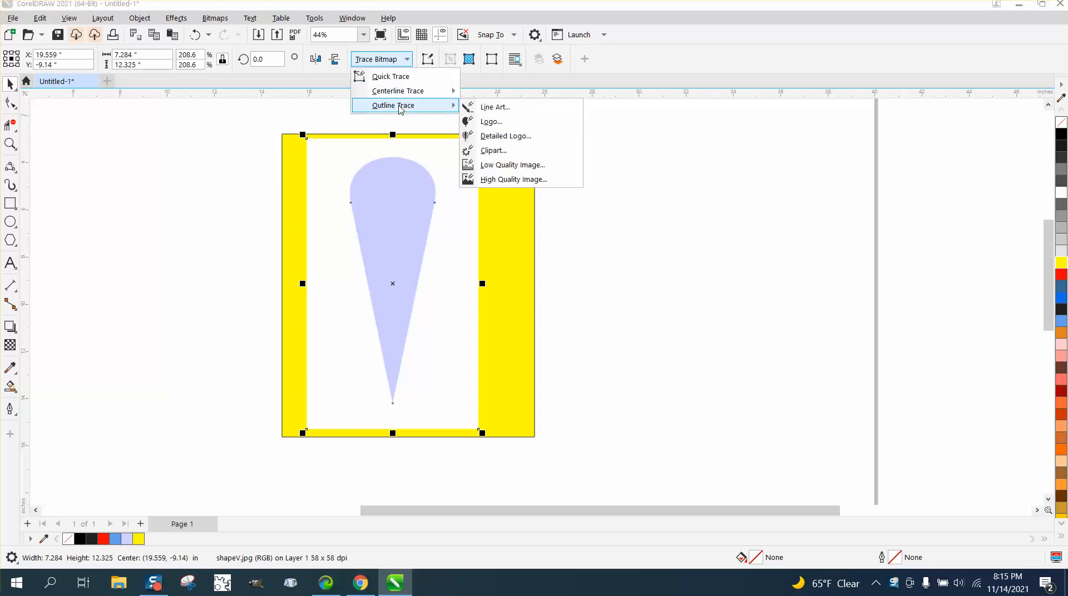
{"action": "left_click", "coordinate": [492, 150]}
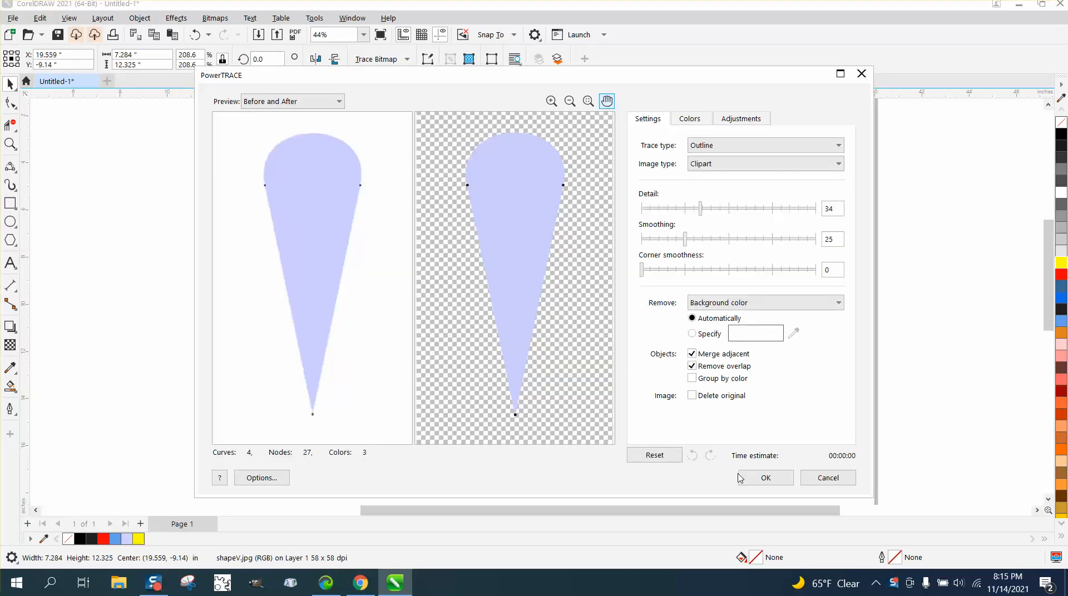
{"action": "left_click", "coordinate": [766, 477]}
Step: Move the traced teardrop to the right of the bitmap and shift the yellow rectangle so it lies behind the trace
{"action": "left_click_drag", "start_coordinate": [441, 272], "coordinate": [631, 275]}
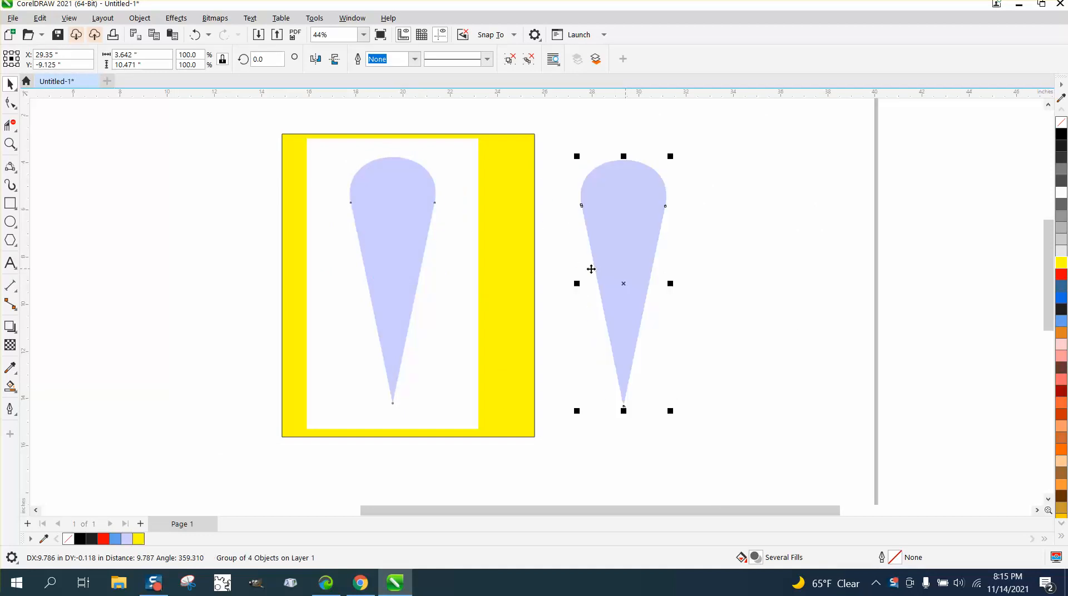
{"action": "left_click_drag", "start_coordinate": [520, 258], "coordinate": [673, 259]}
{"action": "left_click", "coordinate": [10, 144]}
{"action": "left_click_drag", "start_coordinate": [579, 157], "coordinate": [646, 221]}
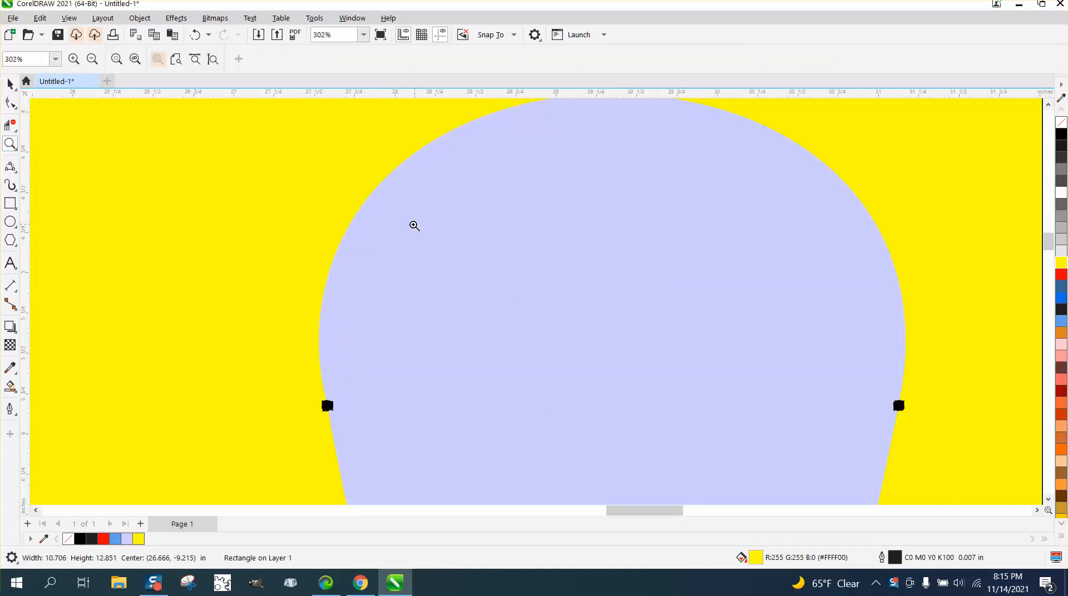
{"action": "scroll", "coordinate": [393, 226], "scroll_direction": "down", "scroll_amount": 4}
Step: Remove the fill from the traced teardrop group and give it a red outline
{"action": "left_click", "coordinate": [10, 85]}
{"action": "left_click", "coordinate": [675, 234]}
{"action": "left_click", "coordinate": [481, 244]}
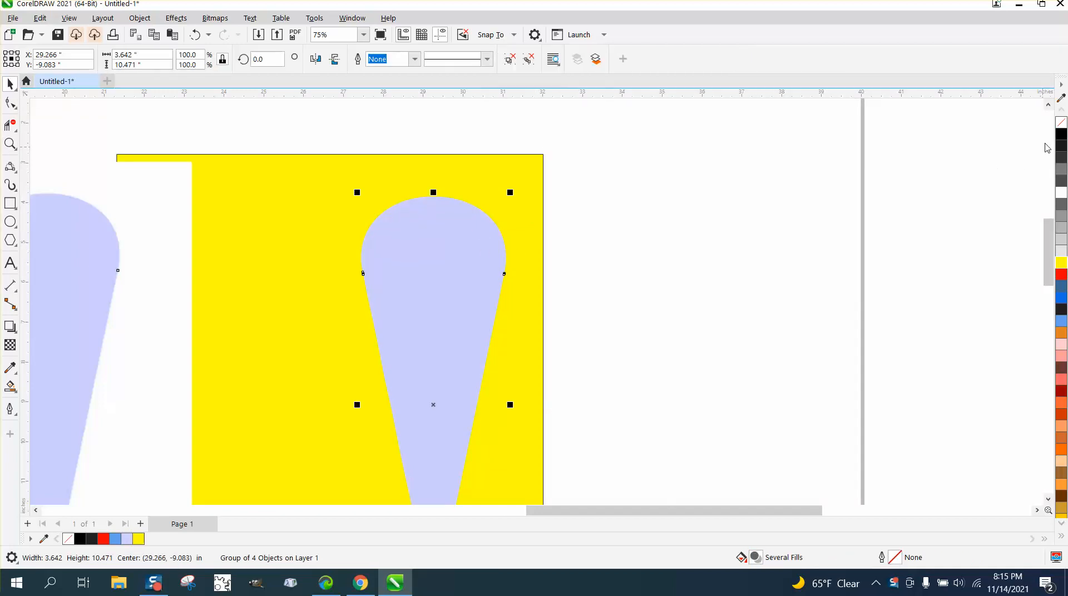
{"action": "left_click", "coordinate": [1061, 122]}
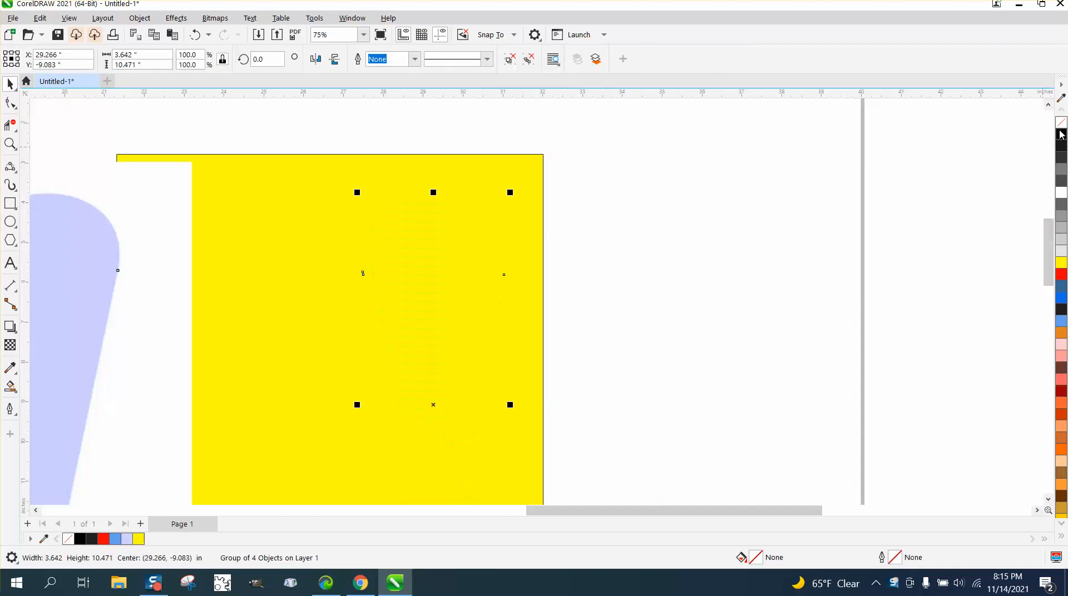
{"action": "right_click", "coordinate": [1062, 275]}
{"action": "left_click", "coordinate": [599, 278]}
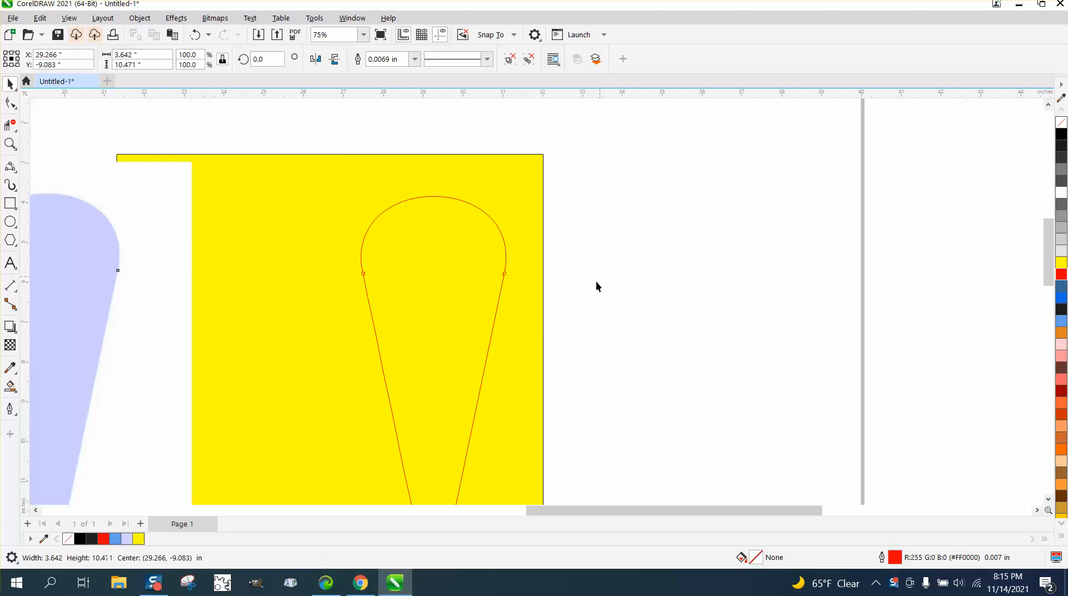
Step: Delete the yellow rectangle and move the red teardrop outline to about X 30.2, Y -7.8 in
{"action": "left_click", "coordinate": [10, 144]}
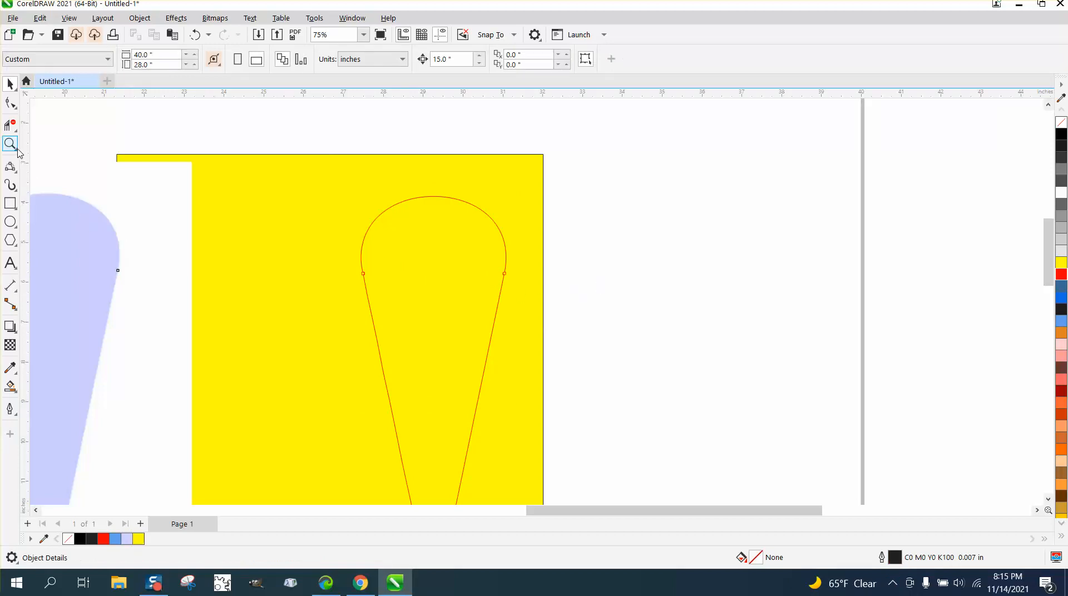
{"action": "left_click_drag", "start_coordinate": [491, 295], "coordinate": [589, 315]}
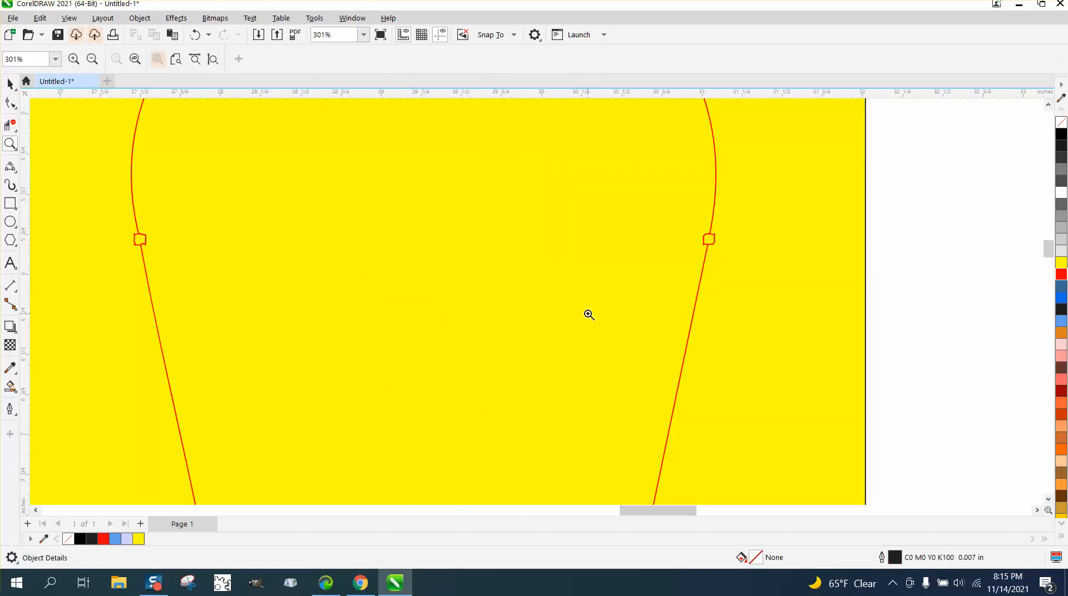
{"action": "left_click_drag", "start_coordinate": [69, 213], "coordinate": [258, 282]}
{"action": "scroll", "coordinate": [258, 282], "scroll_direction": "down", "scroll_amount": 12}
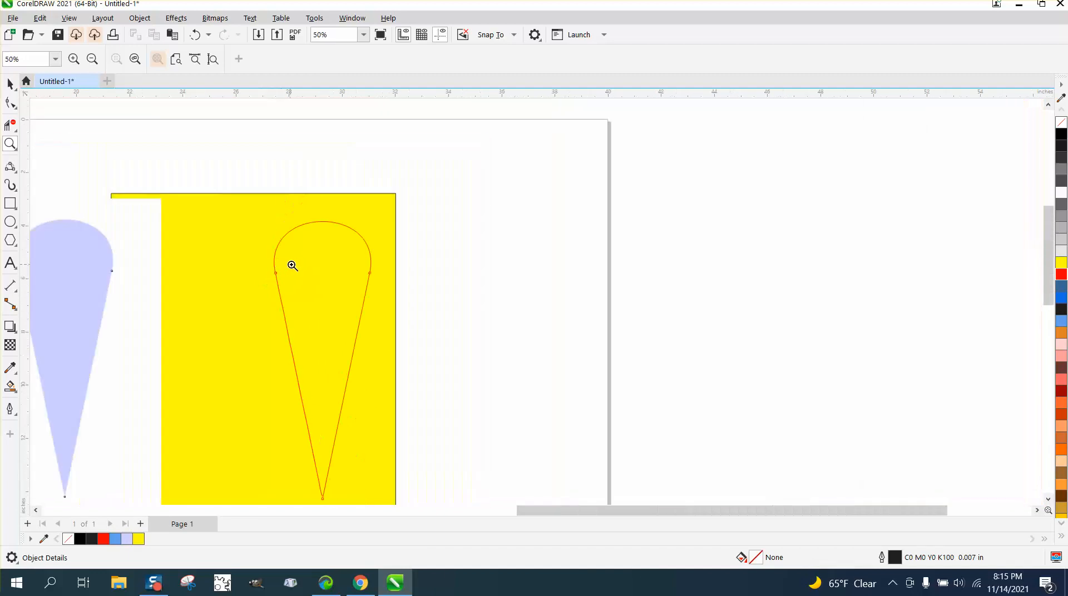
{"action": "left_click", "coordinate": [10, 83]}
{"action": "left_click", "coordinate": [286, 221]}
{"action": "key", "text": "Delete"}
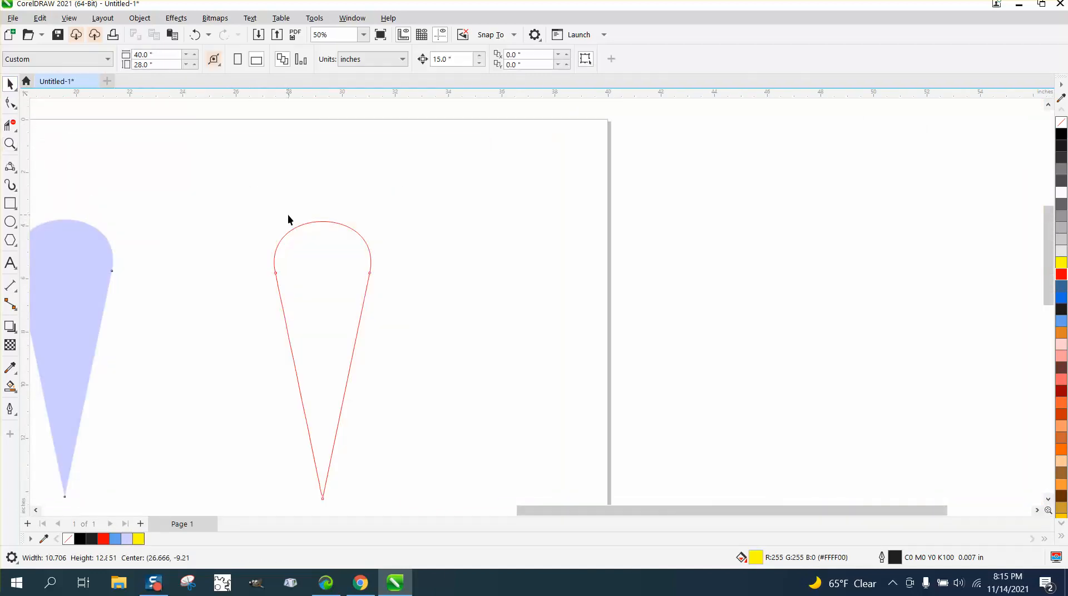
{"action": "left_click_drag", "start_coordinate": [317, 238], "coordinate": [187, 230]}
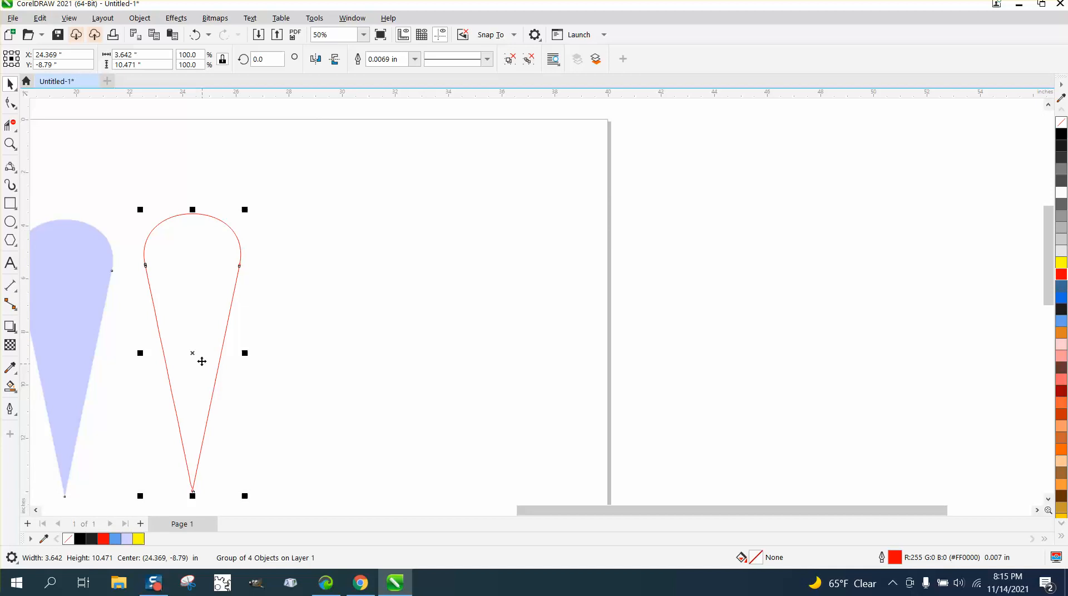
{"action": "left_click_drag", "start_coordinate": [194, 352], "coordinate": [349, 327]}
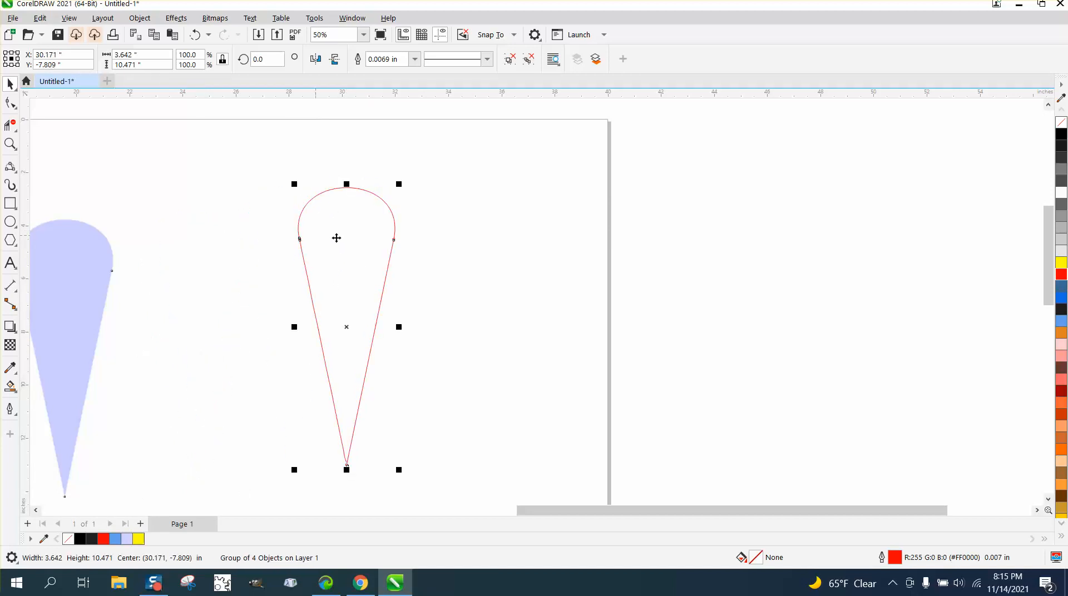
Step: Draw an inverted three-sided polygon about 3.4 by 8.4 in and place it to the right of the traced teardrop
{"action": "left_click", "coordinate": [17, 250]}
{"action": "left_click", "coordinate": [48, 239]}
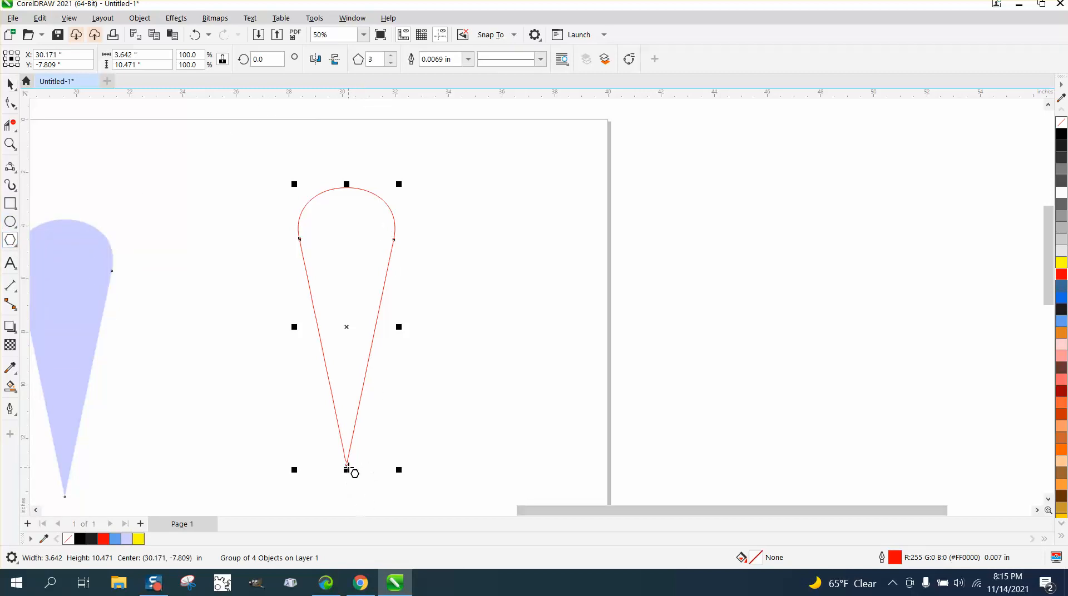
{"action": "mouse_move", "coordinate": [347, 462]}
{"action": "left_mouse_down"}
{"action": "mouse_move", "coordinate": [352, 240]}
{"action": "mouse_move", "coordinate": [221, 232]}
{"action": "mouse_move", "coordinate": [224, 272]}
{"action": "mouse_move", "coordinate": [253, 201]}
{"action": "mouse_move", "coordinate": [245, 169]}
{"action": "left_mouse_up"}
{"action": "key", "text": "space"}
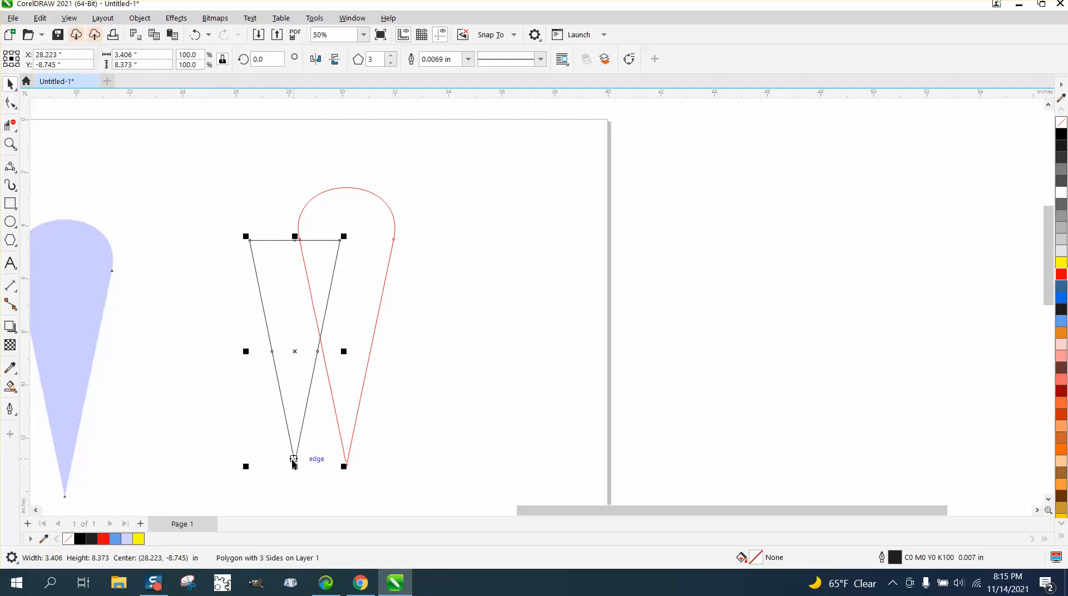
{"action": "left_click_drag", "start_coordinate": [293, 465], "coordinate": [473, 451]}
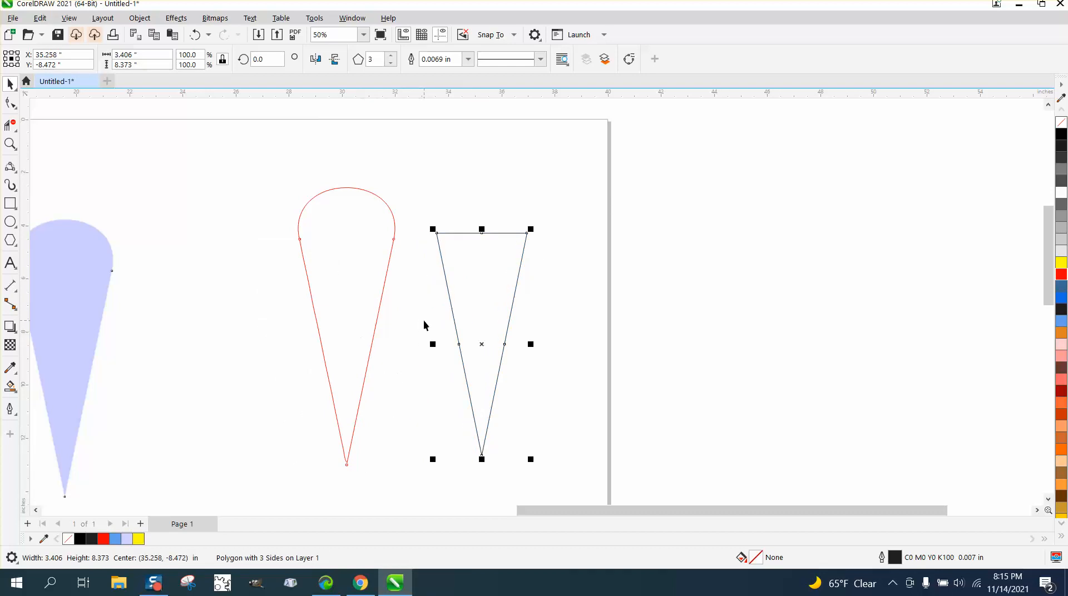
Step: Give the triangle a red outline and convert it to curves
{"action": "right_click", "coordinate": [1062, 274]}
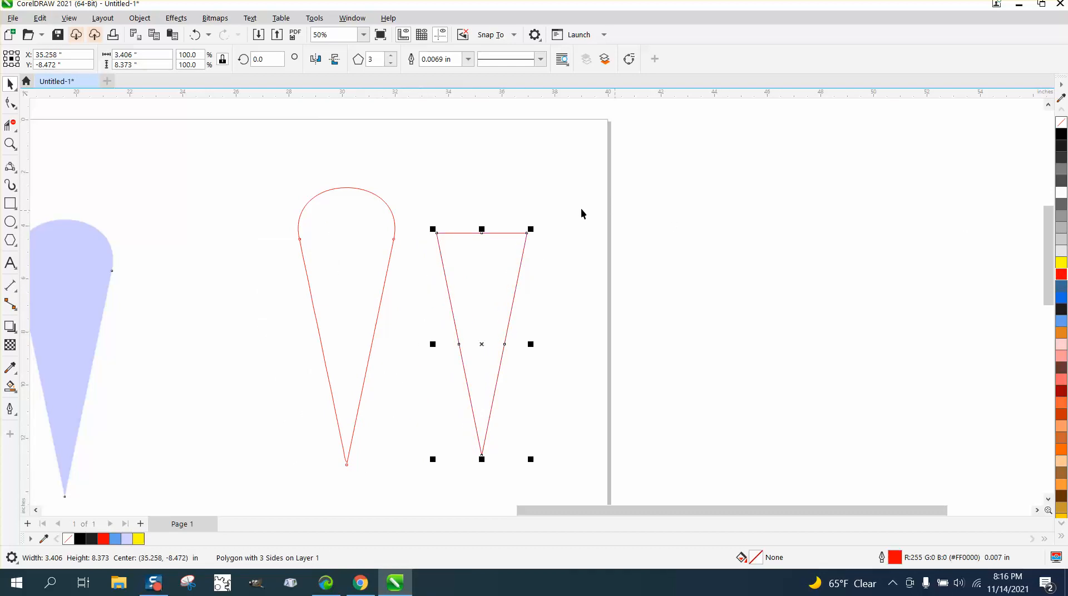
{"action": "left_click", "coordinate": [11, 144]}
{"action": "left_click_drag", "start_coordinate": [322, 277], "coordinate": [694, 479]}
{"action": "left_click", "coordinate": [10, 83]}
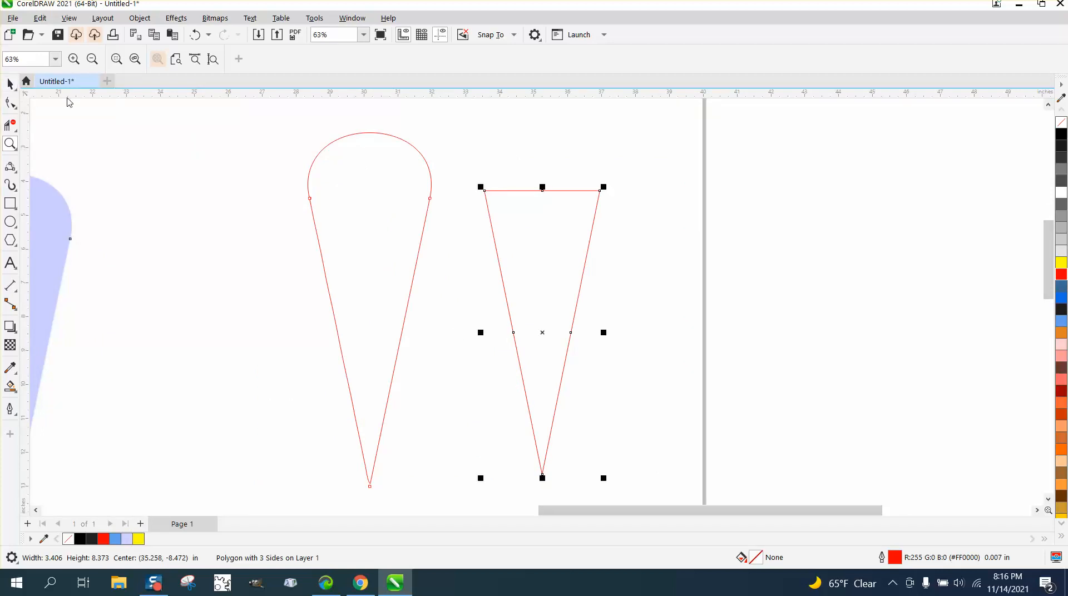
{"action": "left_click", "coordinate": [140, 24]}
{"action": "left_click", "coordinate": [173, 352]}
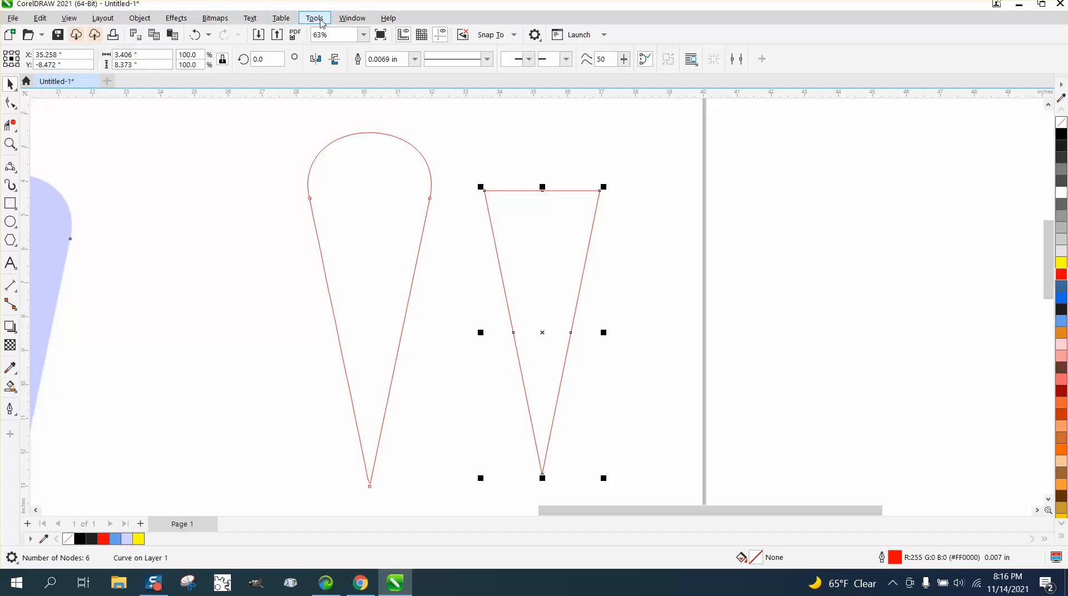
Step: Delete the three midpoint nodes on the triangle's sides, keeping only its corner nodes
{"action": "left_click", "coordinate": [10, 103]}
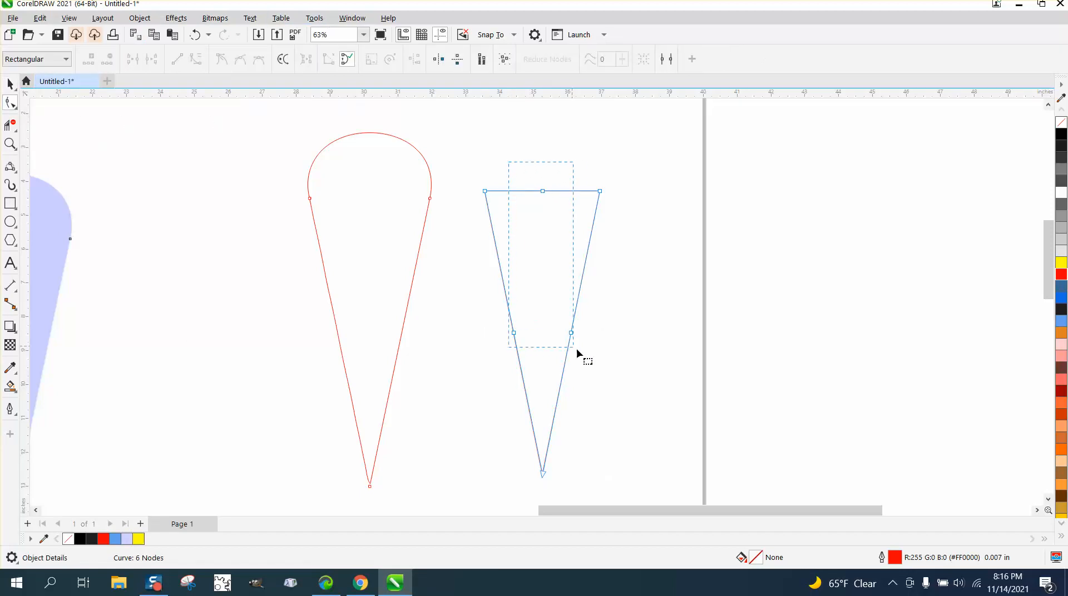
{"action": "left_click_drag", "start_coordinate": [583, 352], "coordinate": [584, 352]}
{"action": "key", "text": "Delete"}
Step: Select the triangle's two upper corner nodes and open the Corners settings
{"action": "left_click_drag", "start_coordinate": [670, 250], "coordinate": [669, 250]}
{"action": "left_click", "coordinate": [351, 18]}
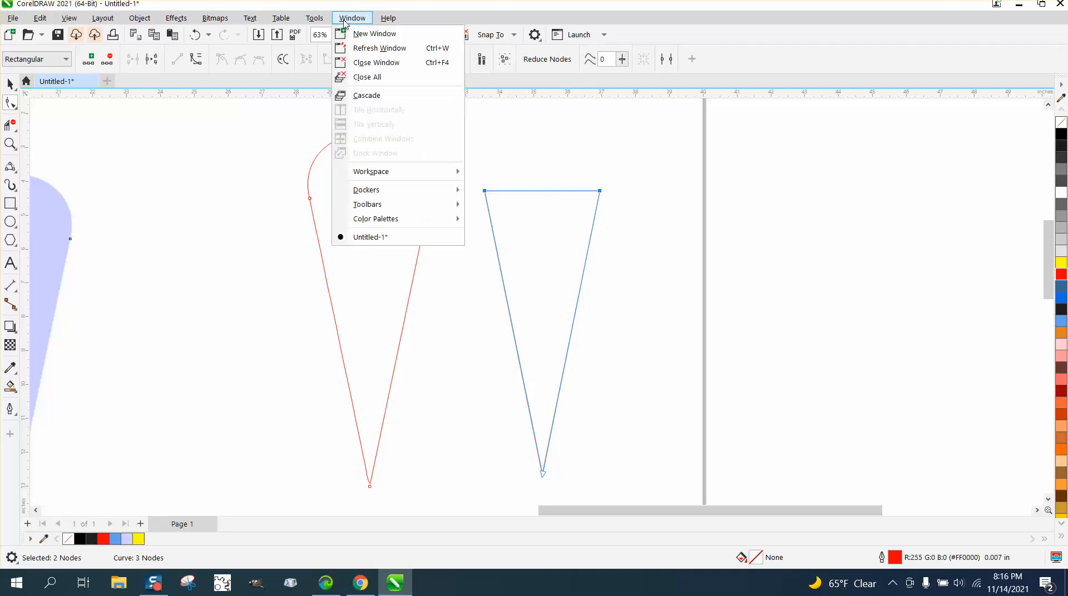
{"action": "mouse_move", "coordinate": [370, 194]}
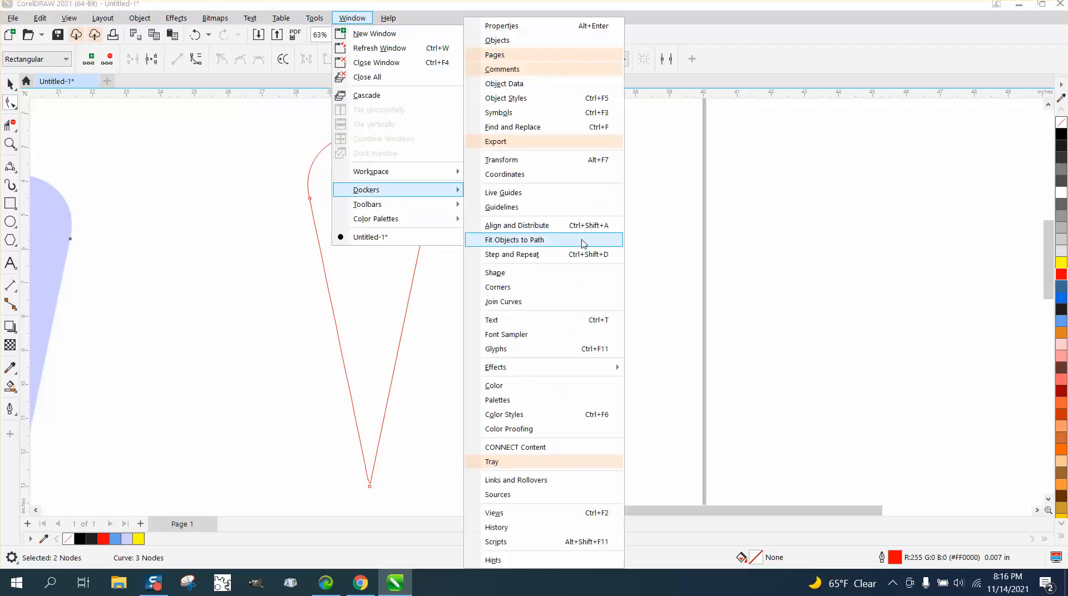
{"action": "left_click", "coordinate": [527, 289]}
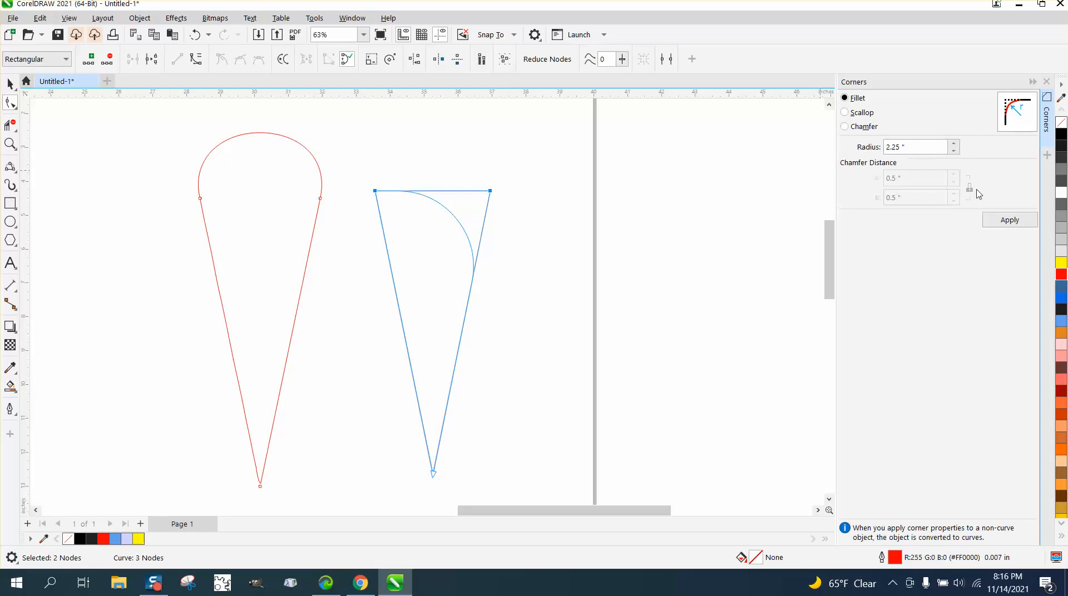
Step: Try to fillet the triangle's two upper corners with a 2 in radius, undoing each attempt
{"action": "left_click_drag", "start_coordinate": [918, 146], "coordinate": [869, 146]}
{"action": "type", "text": "2"}
{"action": "left_click", "coordinate": [1014, 222]}
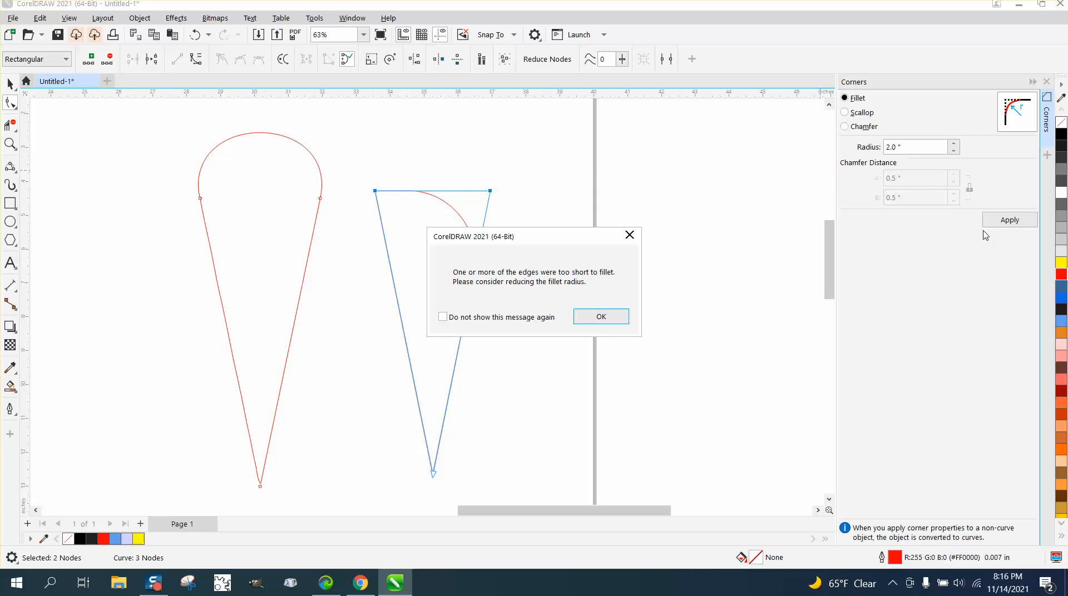
{"action": "left_click", "coordinate": [601, 317]}
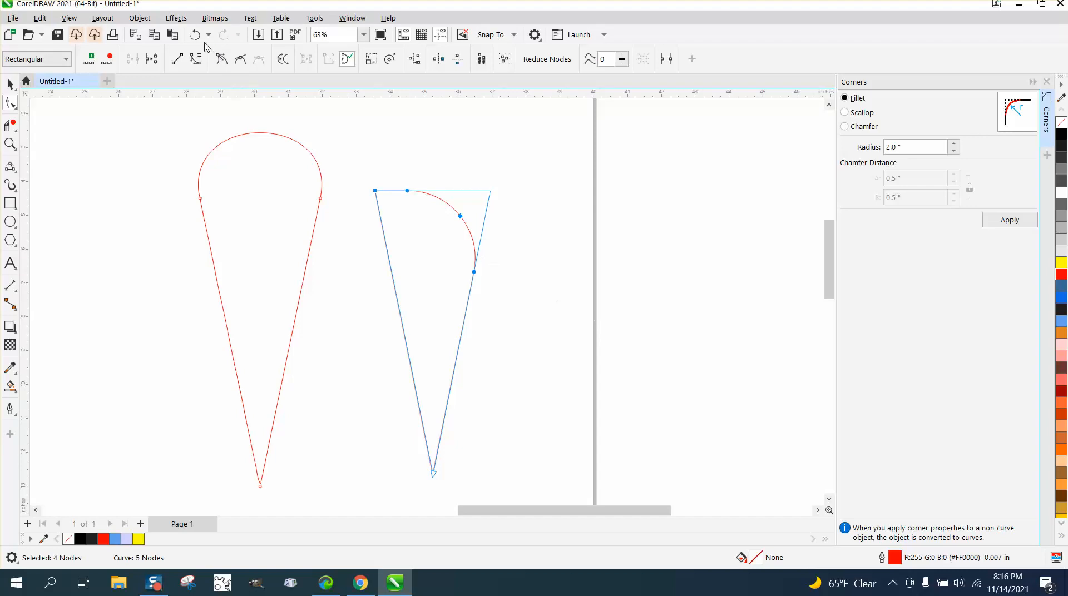
{"action": "key", "text": "ctrl+z"}
{"action": "left_click_drag", "start_coordinate": [353, 177], "coordinate": [473, 230]}
{"action": "left_click", "coordinate": [1009, 220]}
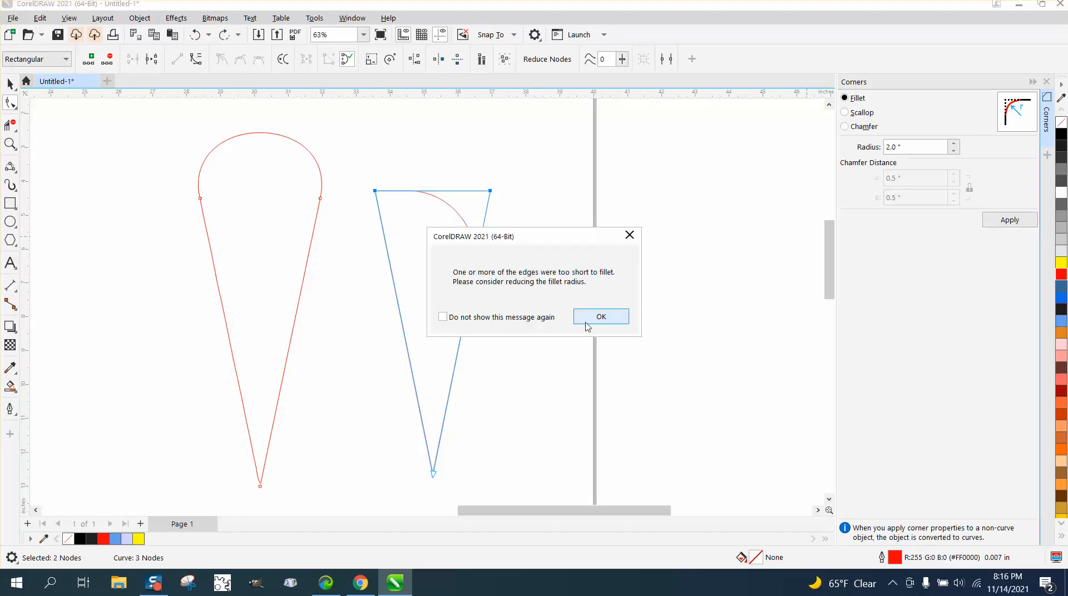
{"action": "left_click", "coordinate": [601, 317]}
{"action": "left_click", "coordinate": [195, 35]}
Step: Try to fillet the two upper corners with a 1.5 in radius, and undo the attempt
{"action": "left_click", "coordinate": [897, 147]}
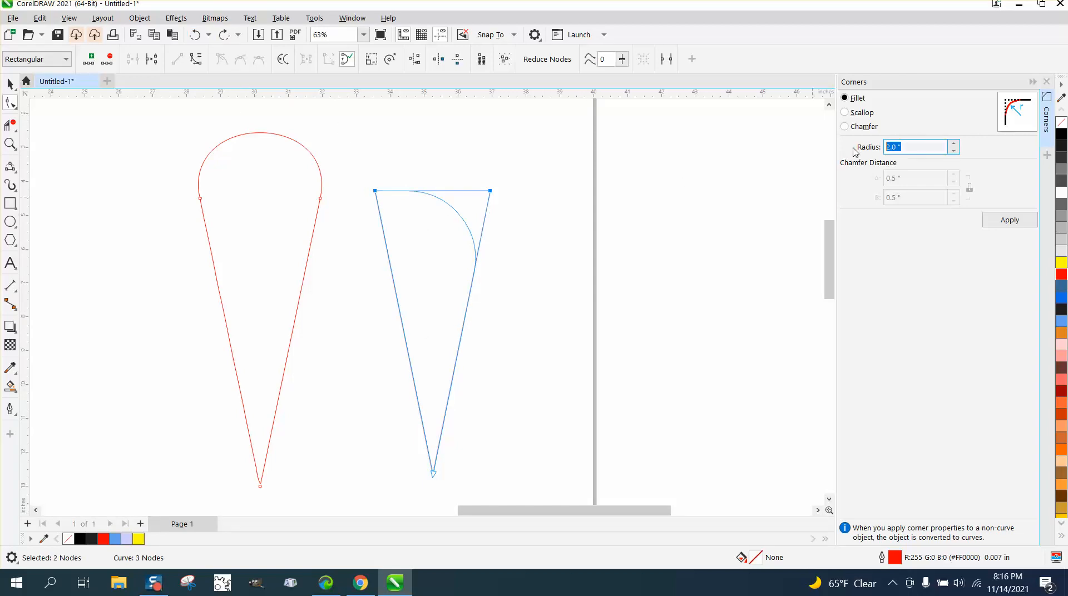
{"action": "type", "text": "1.5"}
{"action": "left_click", "coordinate": [485, 179]}
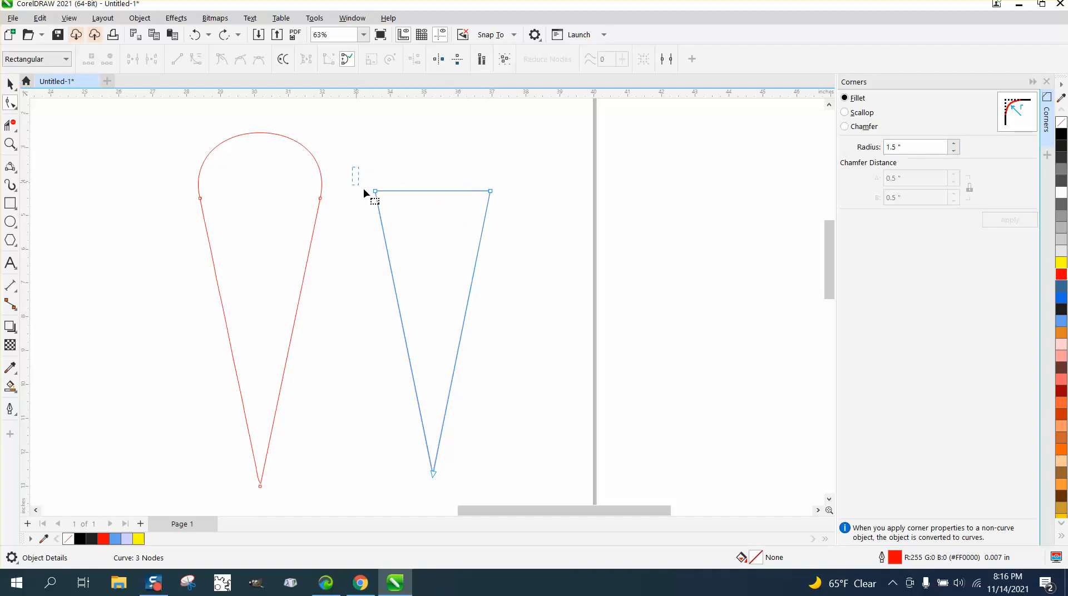
{"action": "left_click_drag", "start_coordinate": [512, 221], "coordinate": [512, 221]}
{"action": "left_click", "coordinate": [1007, 220]}
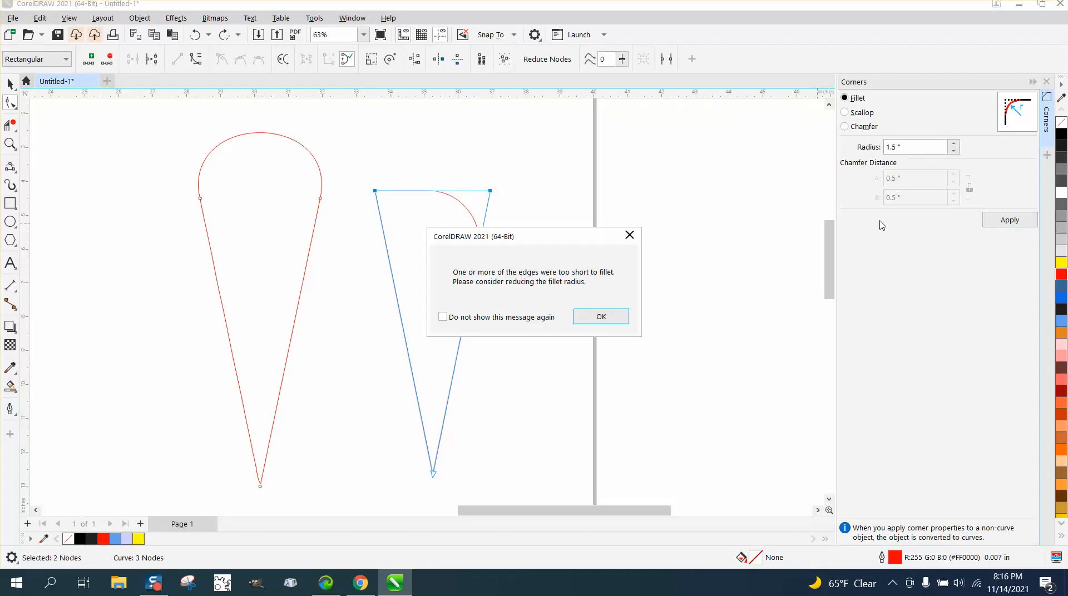
{"action": "left_click", "coordinate": [601, 316]}
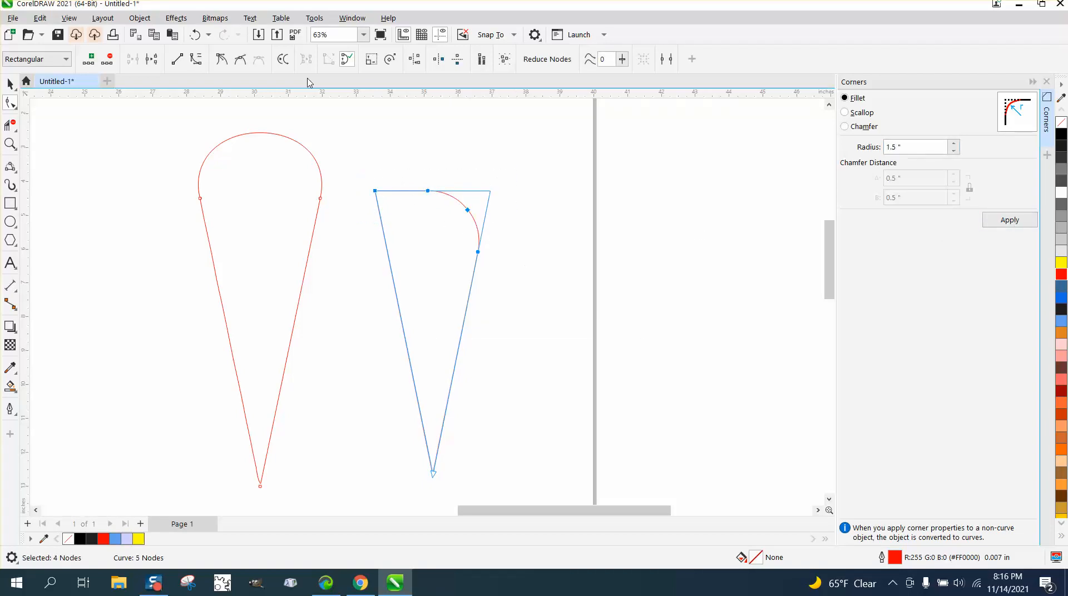
{"action": "left_click", "coordinate": [195, 34]}
Step: Fillet the triangle's two upper corners with a 1 in radius
{"action": "double_click", "coordinate": [913, 147]}
{"action": "type", "text": "1"}
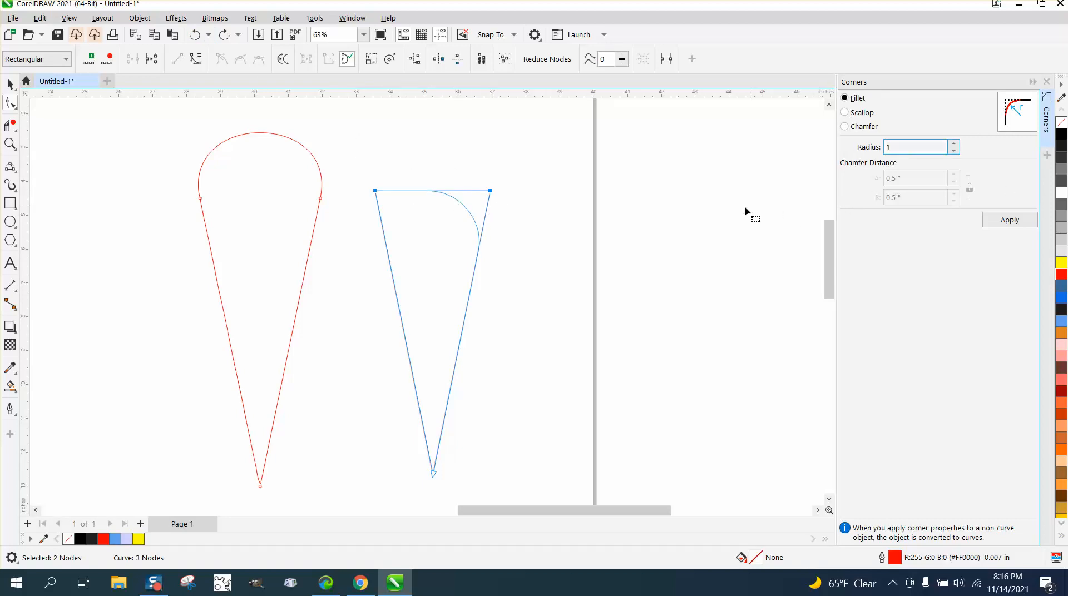
{"action": "left_click", "coordinate": [522, 202]}
{"action": "left_click_drag", "start_coordinate": [354, 177], "coordinate": [496, 214]}
{"action": "left_click", "coordinate": [1016, 226]}
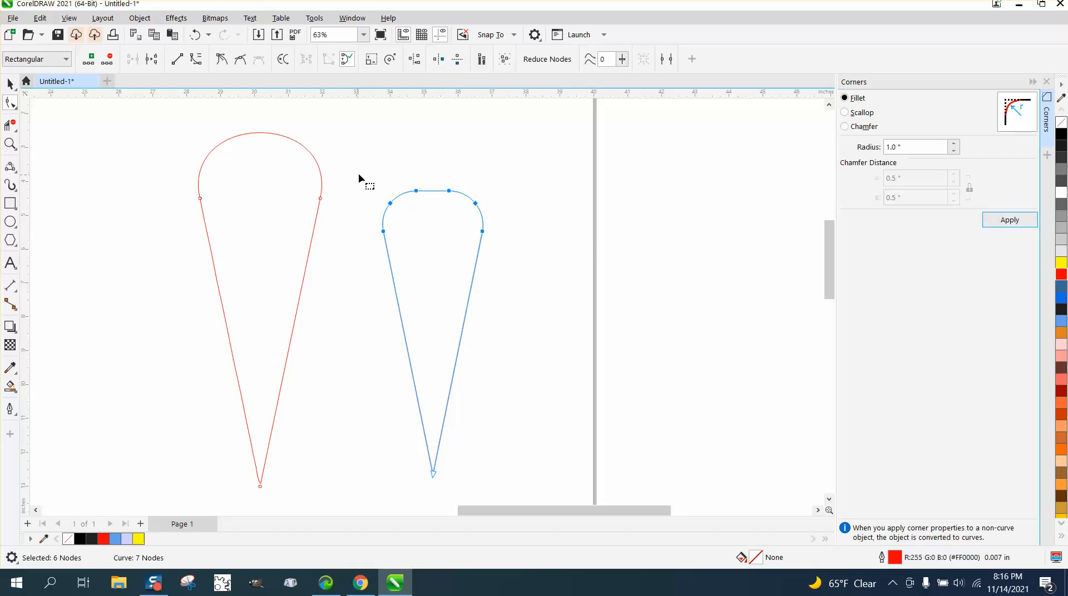
Step: Delete the four uppermost nodes of the rounded end to leave one smooth arc, and scale the shape up to about 3.42 by 9.74 in
{"action": "left_click_drag", "start_coordinate": [356, 176], "coordinate": [499, 224]}
{"action": "key", "text": "Delete"}
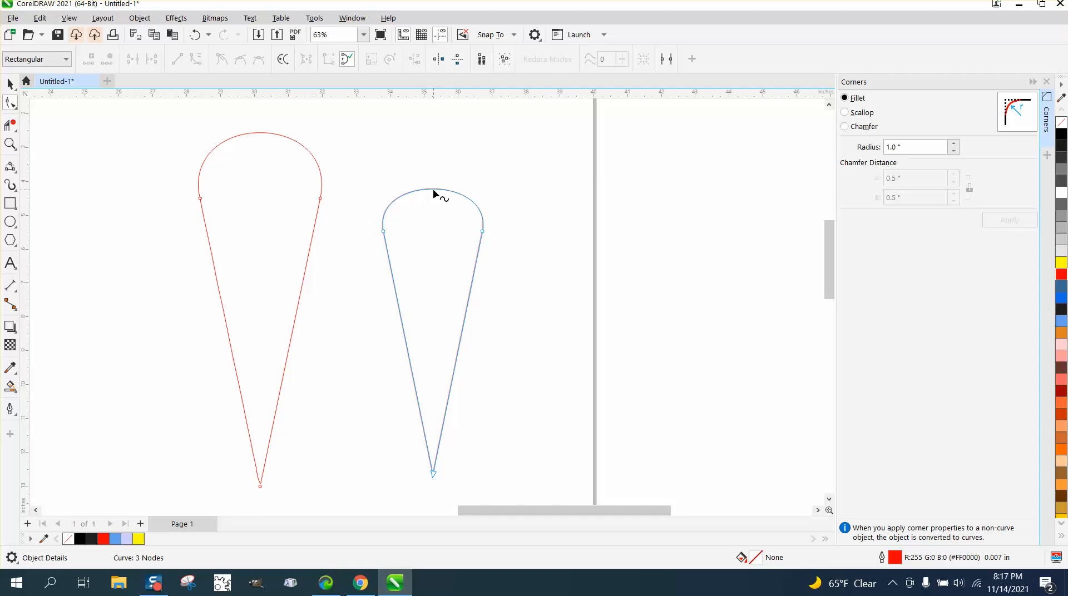
{"action": "left_click", "coordinate": [10, 84]}
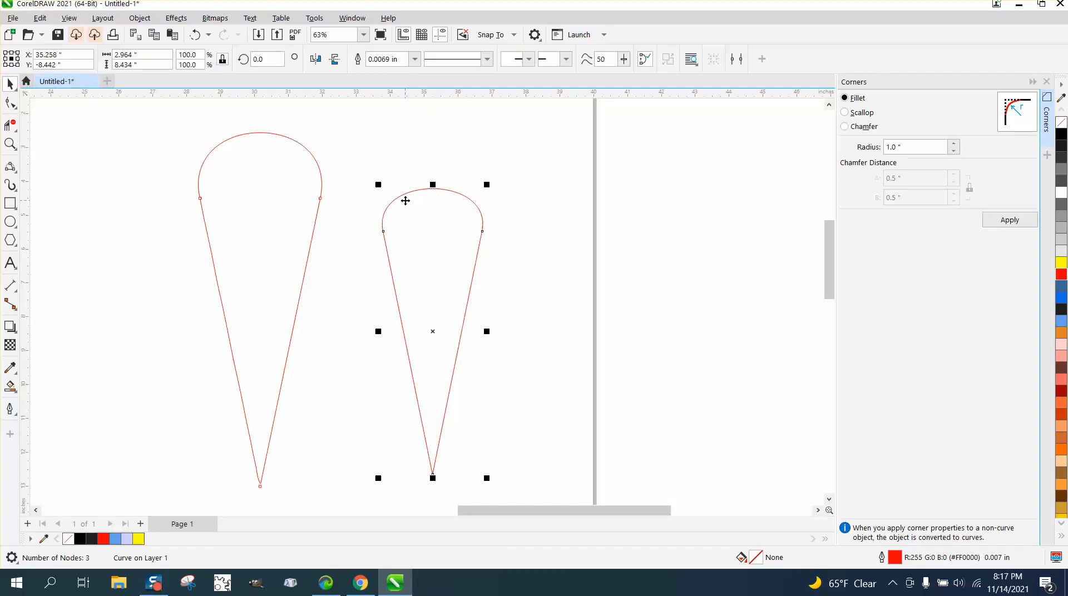
{"action": "left_click_drag", "start_coordinate": [486, 184], "coordinate": [515, 145]}
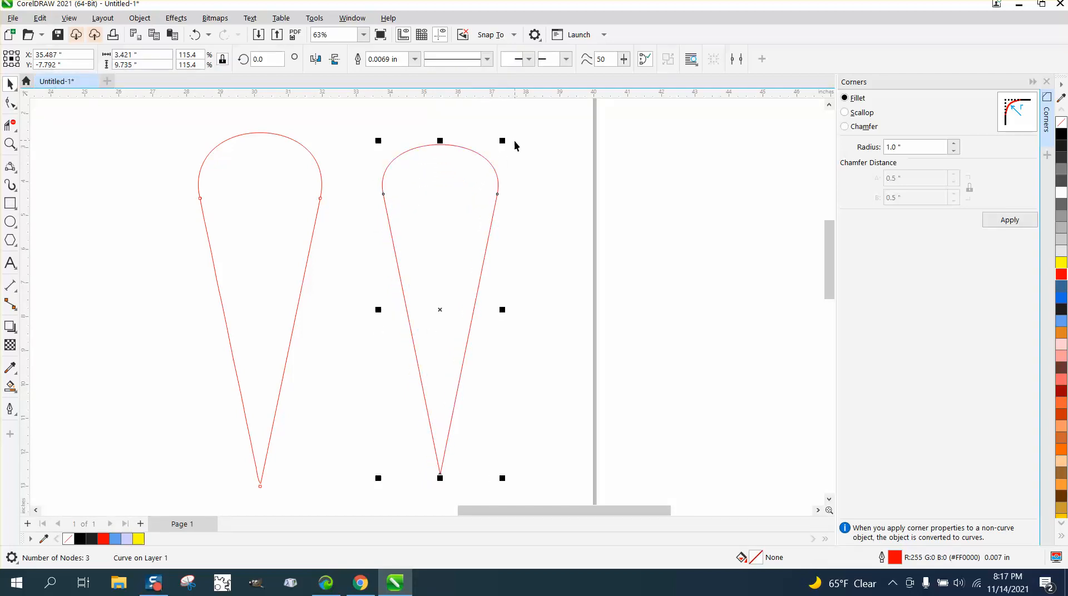
Step: Move the red shape over to the traced outline, and draw an inverted three-sided polygon about 3.17 by 8.61 in beside them
{"action": "left_click_drag", "start_coordinate": [439, 315], "coordinate": [171, 302]}
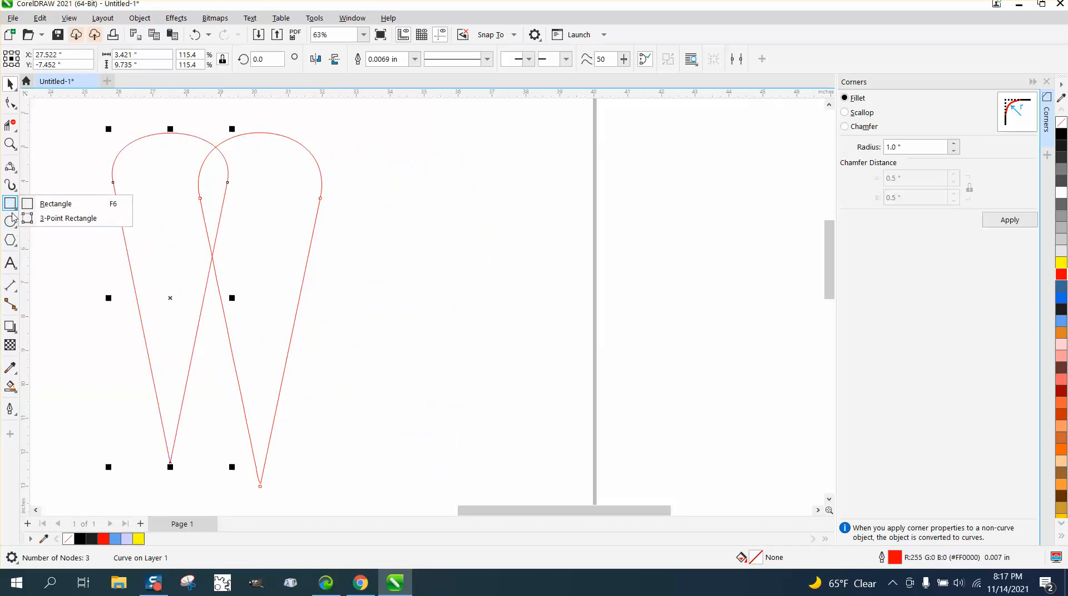
{"action": "mouse_move", "coordinate": [9, 247]}
{"action": "left_click", "coordinate": [53, 241]}
{"action": "left_click_drag", "start_coordinate": [504, 177], "coordinate": [382, 501]}
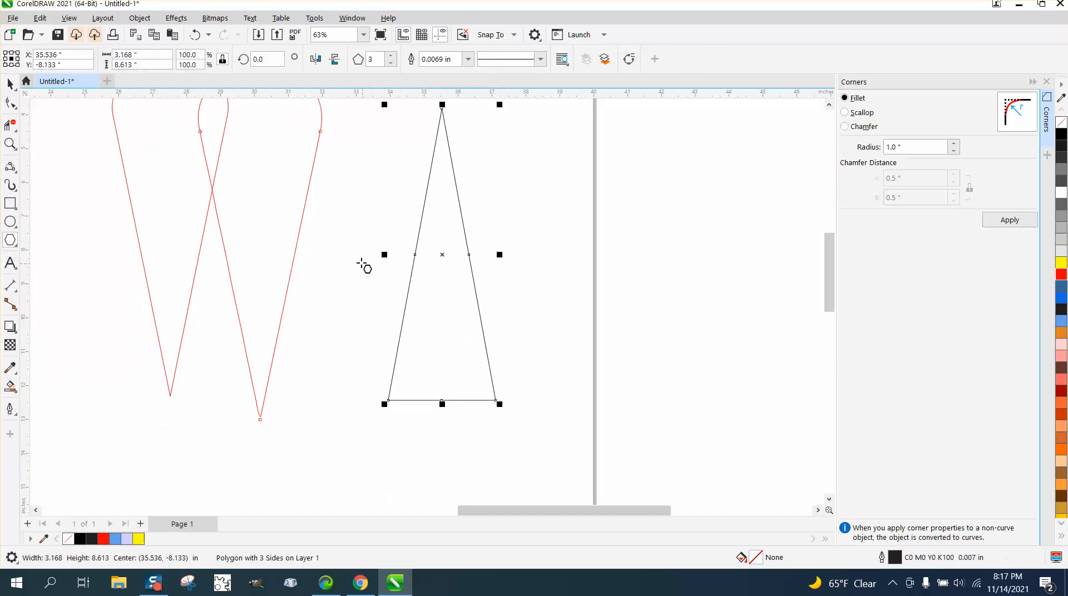
{"action": "left_click", "coordinate": [335, 59]}
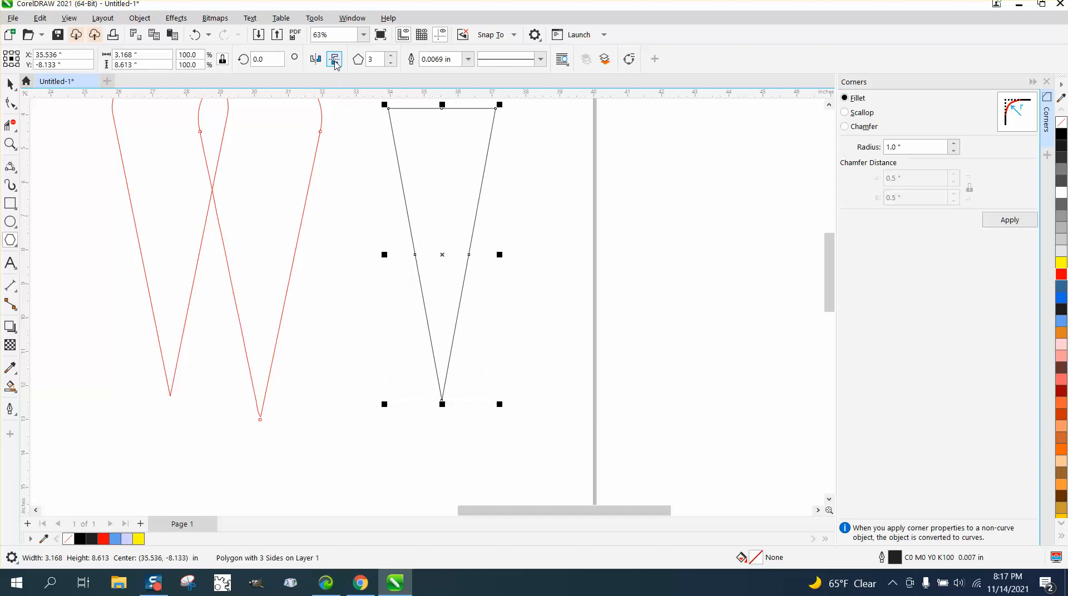
Step: Draw a 3-Point Curve across the triangle's two upper corners, arching about 1.58 in above its horizontal edge
{"action": "scroll", "coordinate": [423, 317], "scroll_direction": "down", "scroll_amount": 1}
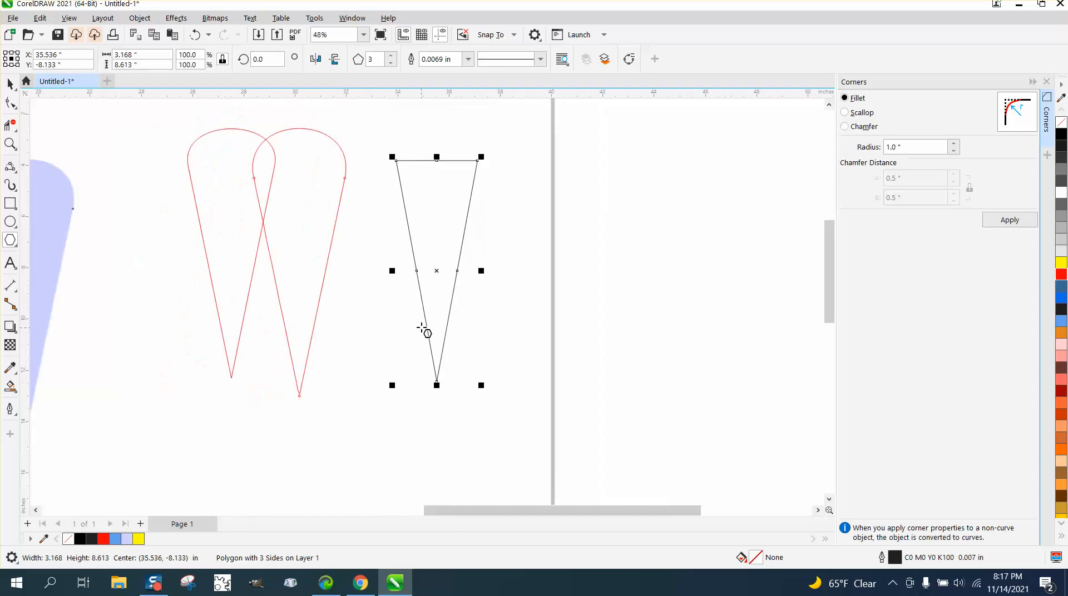
{"action": "left_click", "coordinate": [17, 176]}
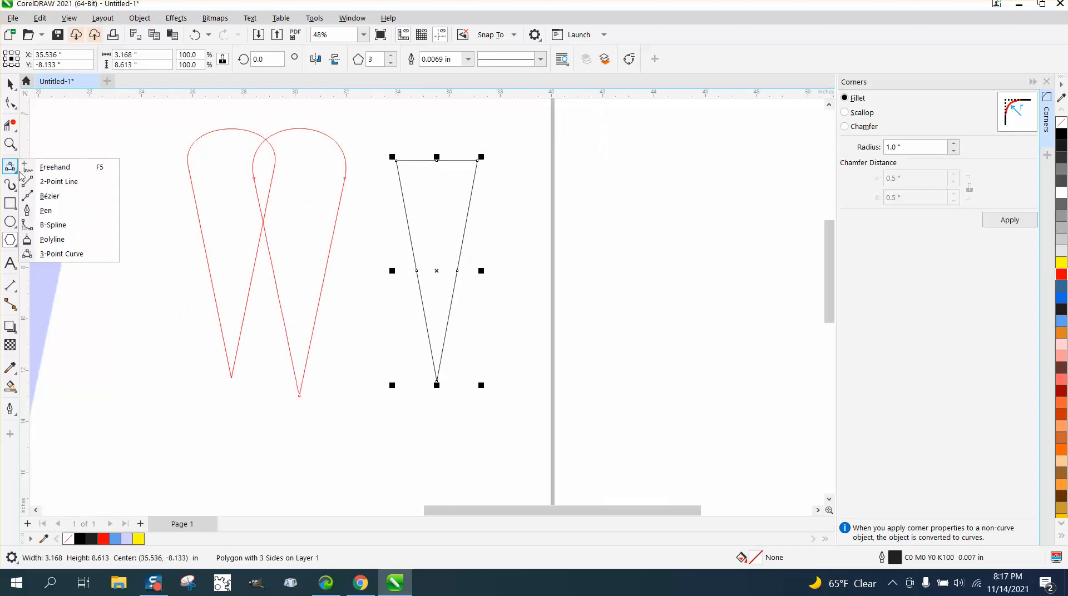
{"action": "left_click", "coordinate": [59, 255]}
{"action": "left_click_drag", "start_coordinate": [397, 161], "coordinate": [477, 161]}
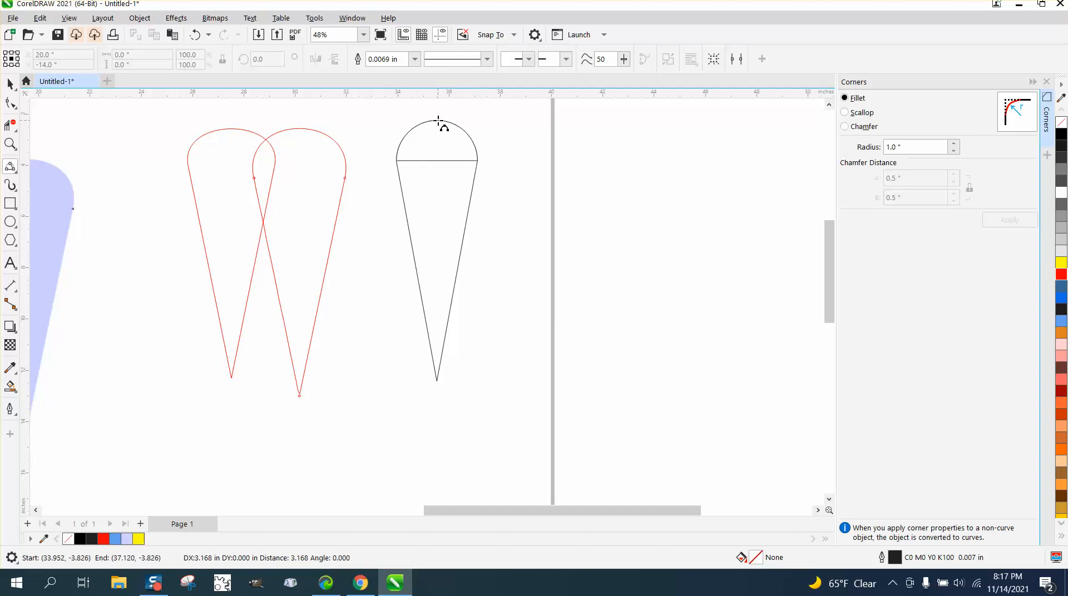
{"action": "left_click", "coordinate": [439, 120]}
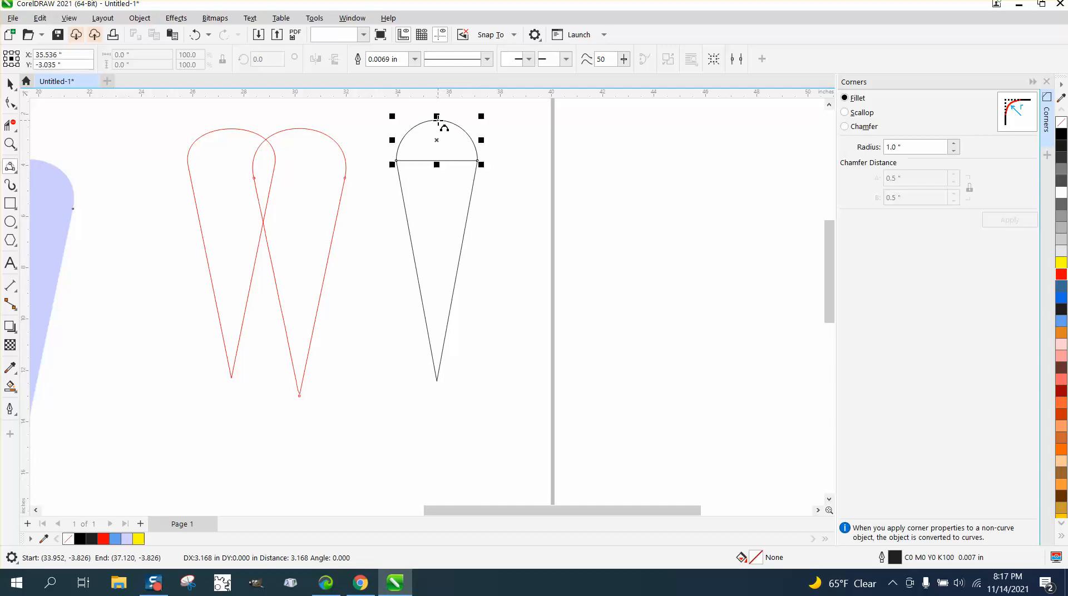
Step: Remove the triangle's horizontal edge beneath the arc with Virtual Segment Delete
{"action": "left_click", "coordinate": [10, 126]}
{"action": "left_click", "coordinate": [431, 160]}
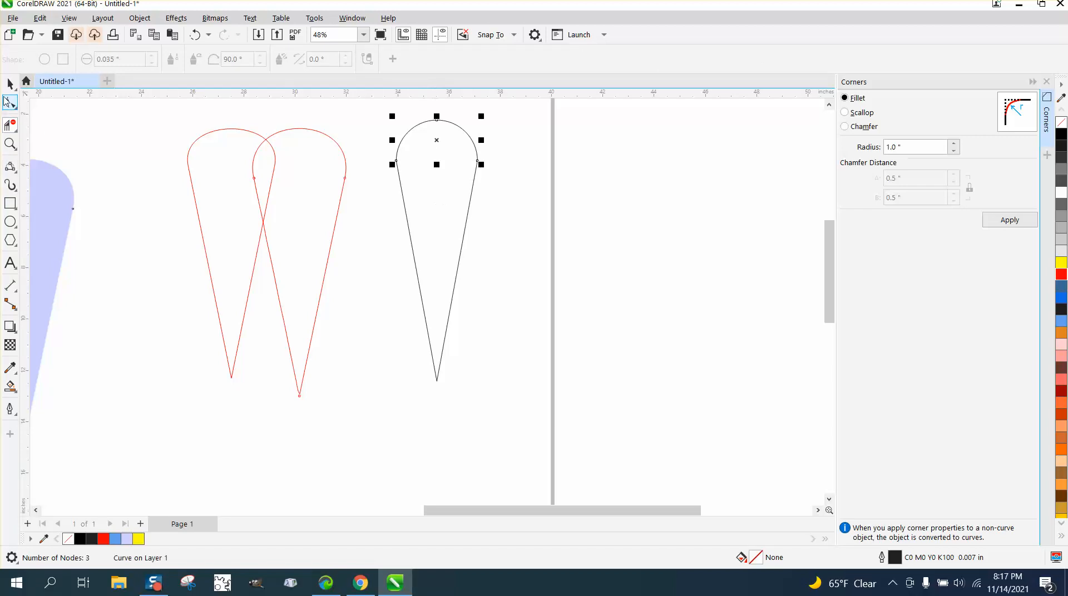
{"action": "key", "text": "space"}
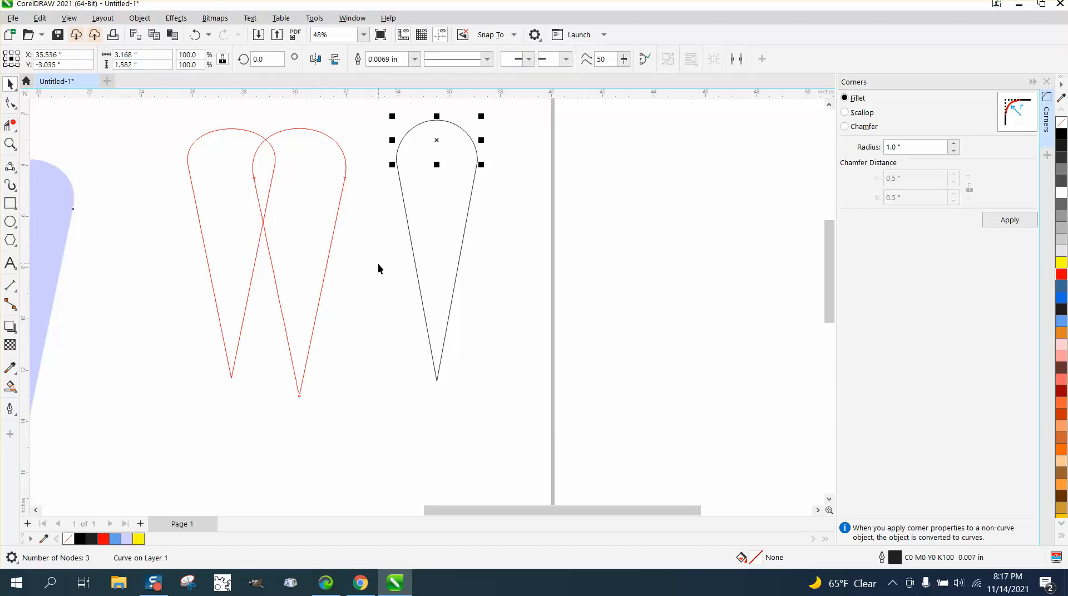
Step: Move the bitmap beside the black outline, and place a black Smart Fill copy of that outline, about 3.6 in wide, on the bitmap's far side
{"action": "scroll", "coordinate": [407, 257], "scroll_direction": "down", "scroll_amount": 1}
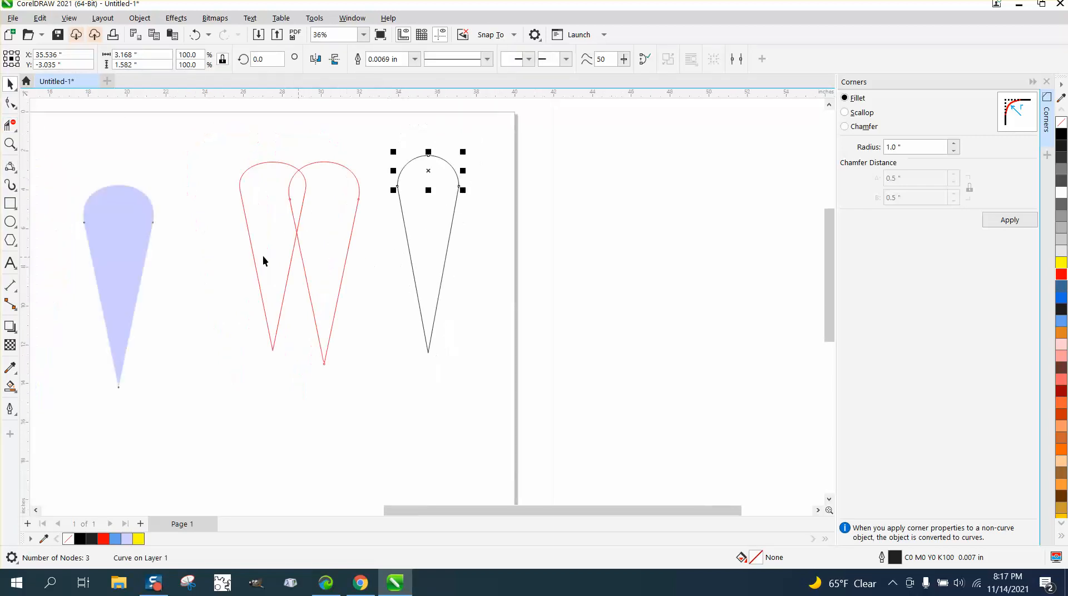
{"action": "left_click_drag", "start_coordinate": [131, 238], "coordinate": [548, 209]}
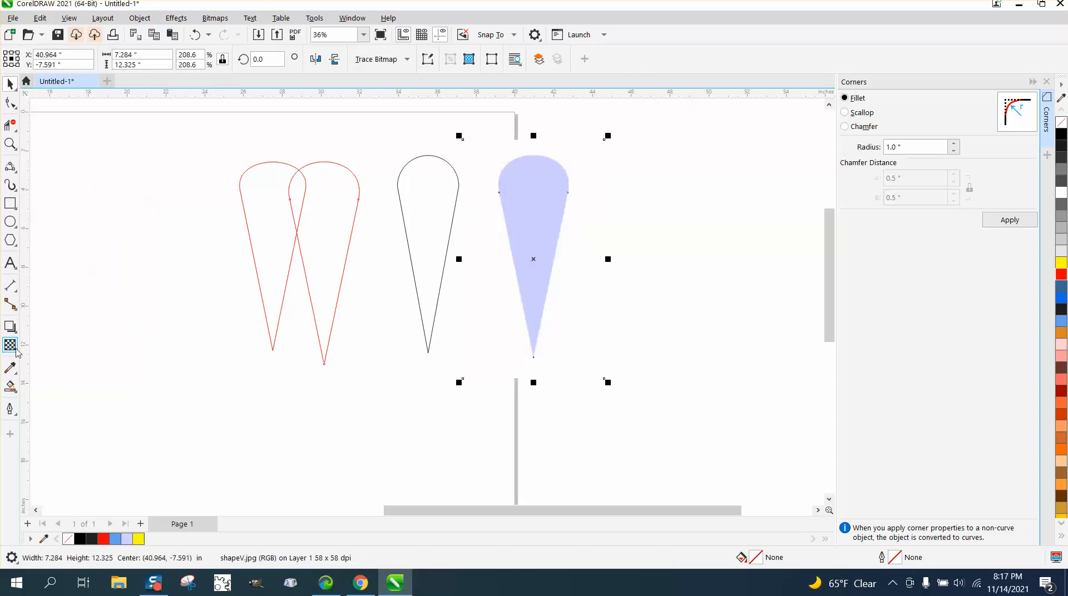
{"action": "left_click", "coordinate": [11, 386]}
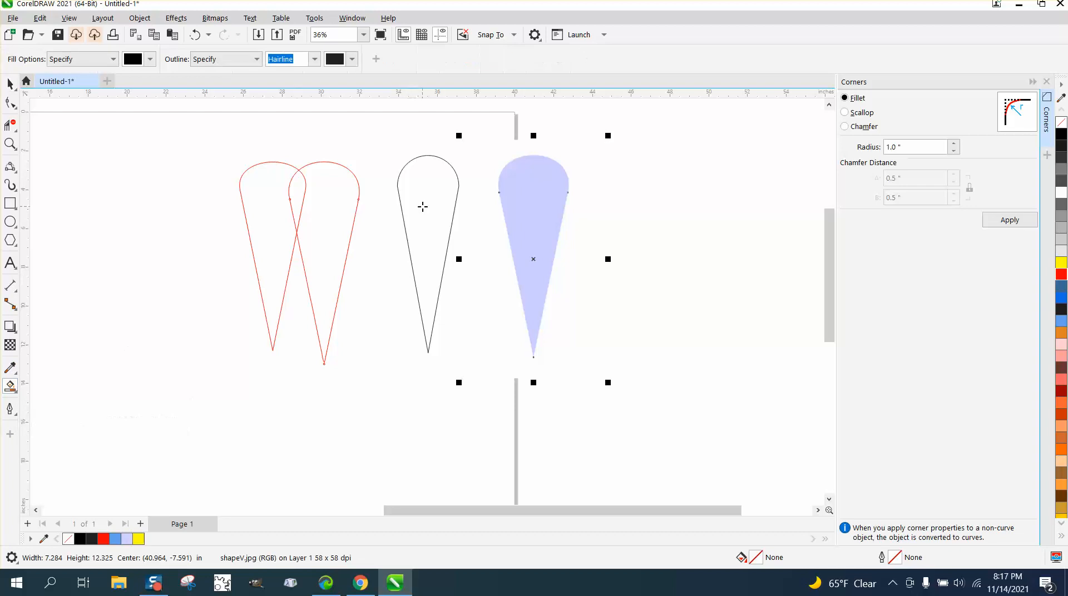
{"action": "left_click", "coordinate": [424, 207]}
{"action": "left_click", "coordinate": [10, 84]}
{"action": "left_click_drag", "start_coordinate": [433, 247], "coordinate": [659, 255]}
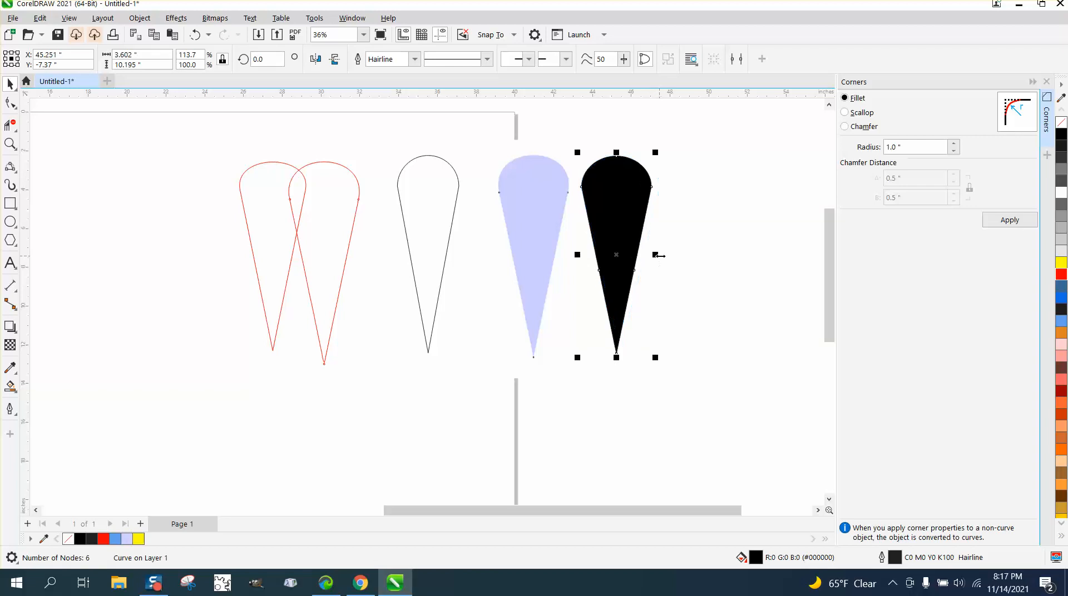
Step: Fill the black copy with the pale lavender #CCCCFF and remove its outline
{"action": "left_click", "coordinate": [455, 213]}
{"action": "left_click", "coordinate": [613, 206]}
{"action": "left_click", "coordinate": [1061, 525]}
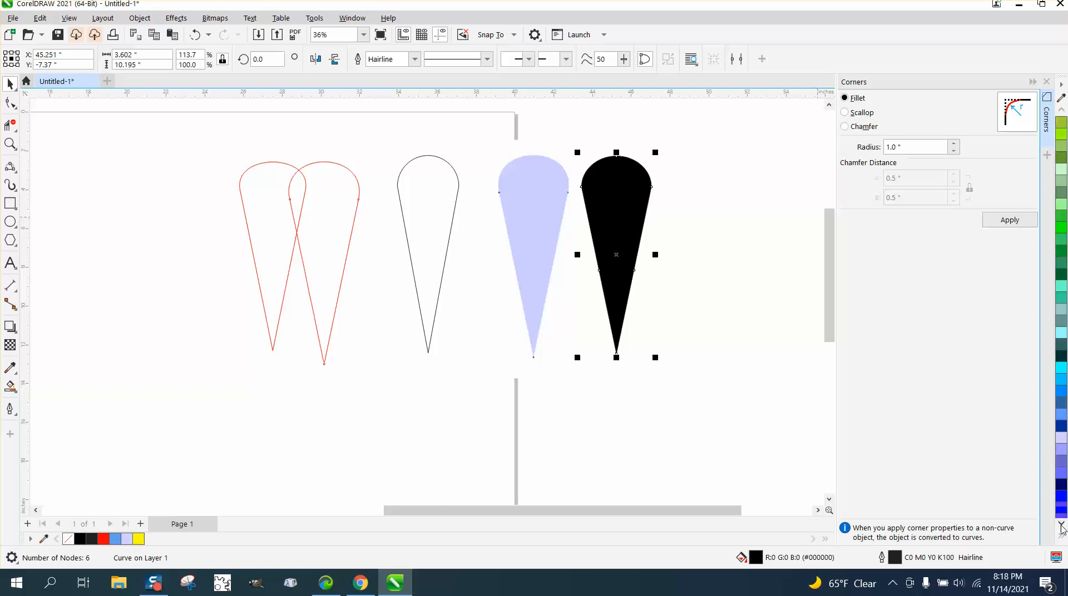
{"action": "left_click", "coordinate": [1062, 393]}
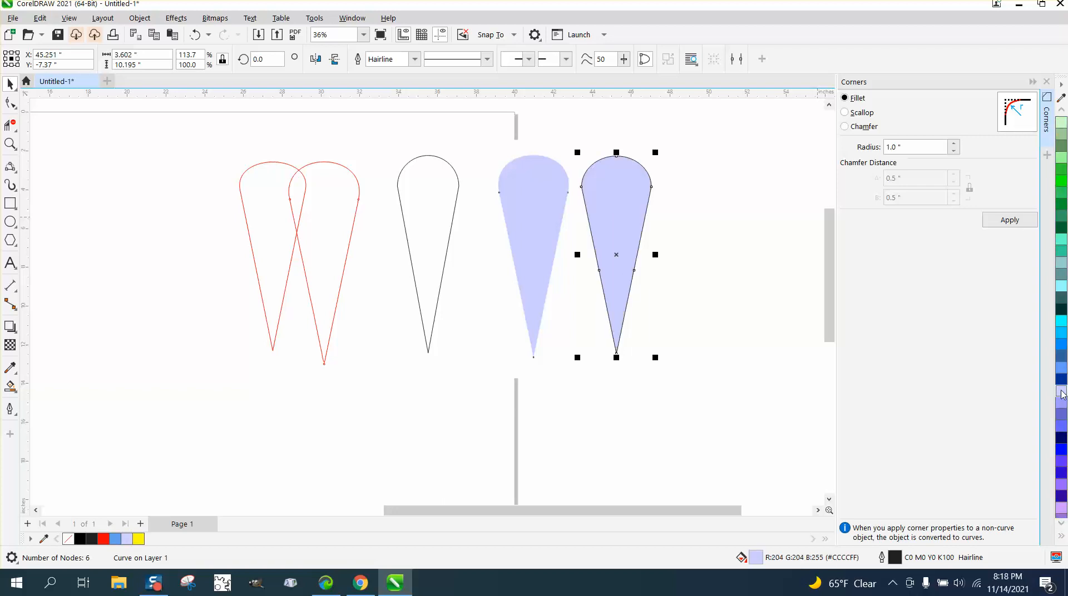
{"action": "left_click", "coordinate": [1060, 113]}
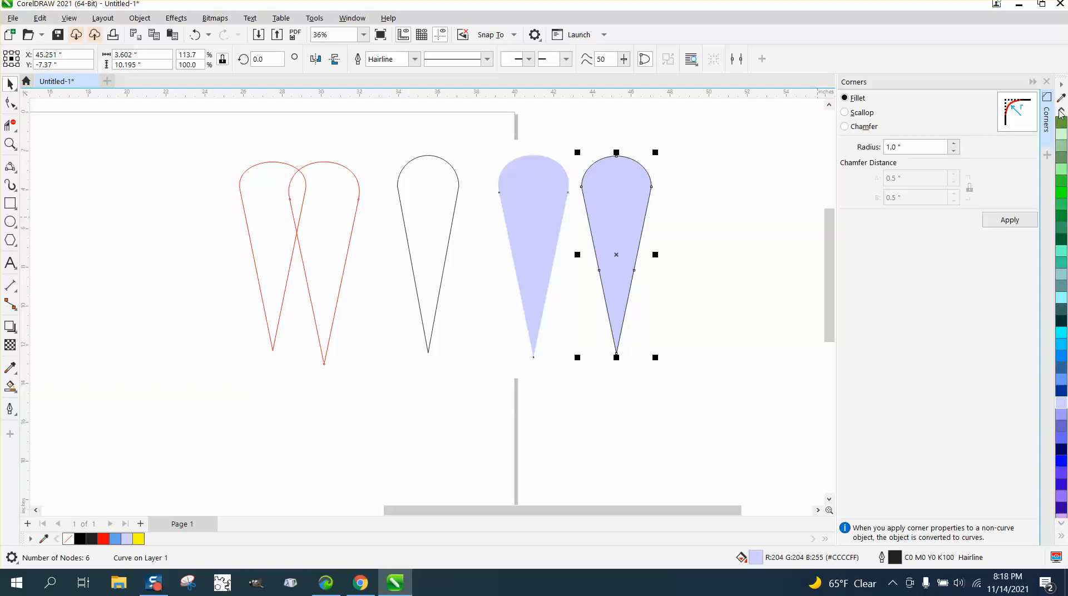
{"action": "left_click", "coordinate": [1061, 111]}
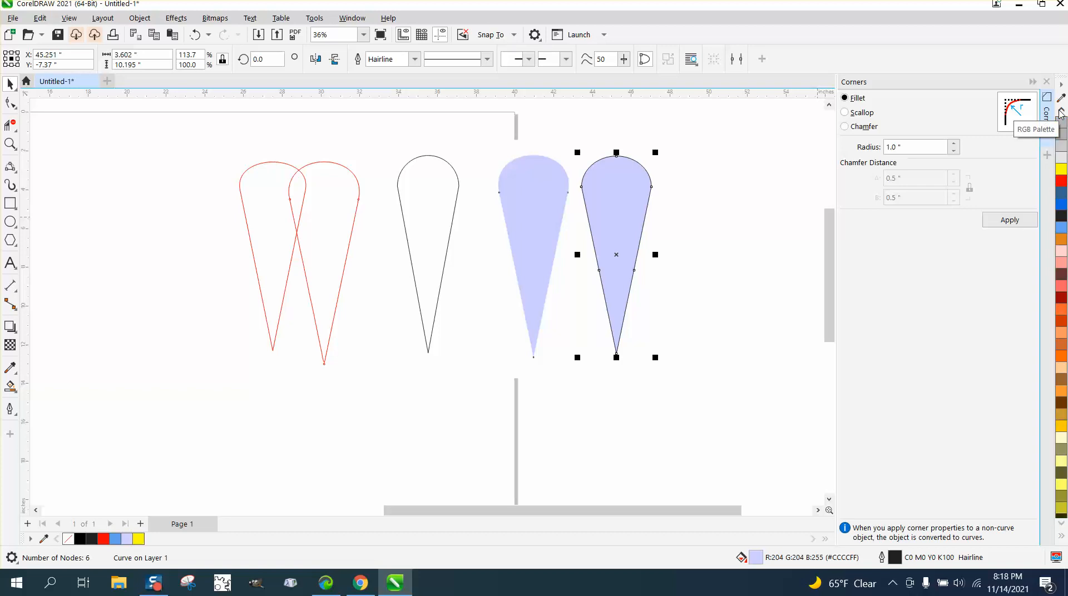
{"action": "right_click", "coordinate": [1062, 123]}
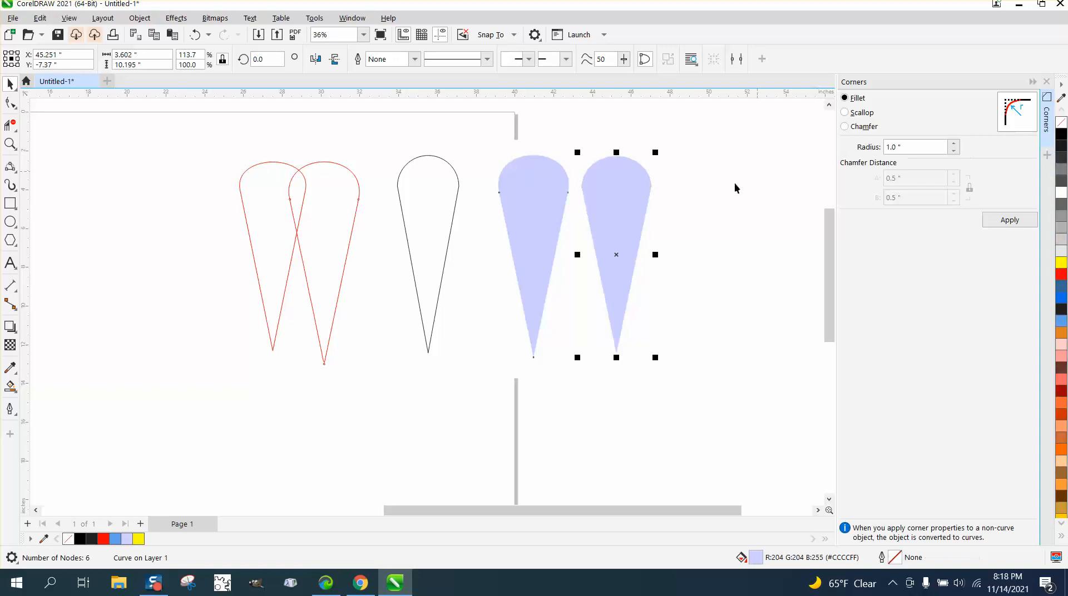
Step: Compare how the rounded end meets the straight sides on the bitmap, the lavender copy and the red and black outlines
{"action": "left_click", "coordinate": [10, 144]}
{"action": "left_click", "coordinate": [47, 144]}
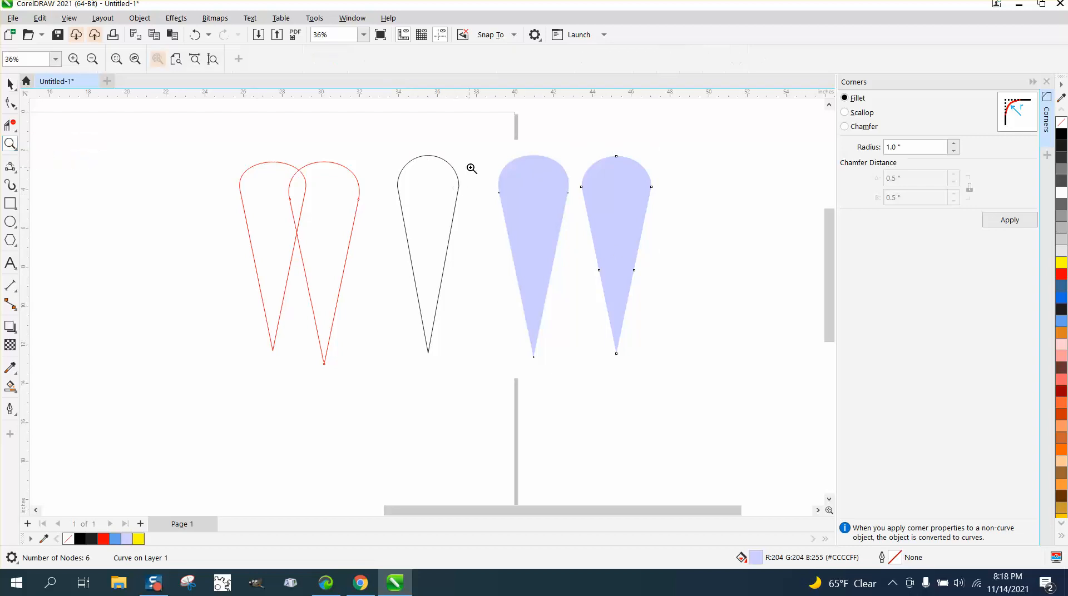
{"action": "left_click_drag", "start_coordinate": [626, 244], "coordinate": [626, 243]}
{"action": "scroll", "coordinate": [504, 234], "scroll_direction": "down", "scroll_amount": 1}
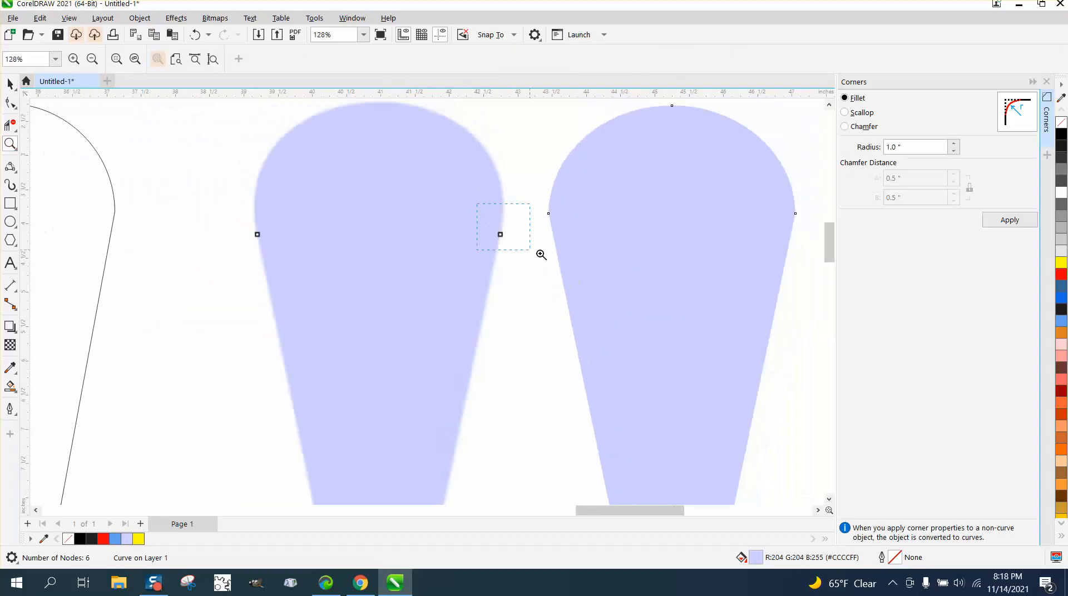
{"action": "left_click_drag", "start_coordinate": [473, 203], "coordinate": [541, 254]}
{"action": "scroll", "coordinate": [417, 243], "scroll_direction": "down", "scroll_amount": 8}
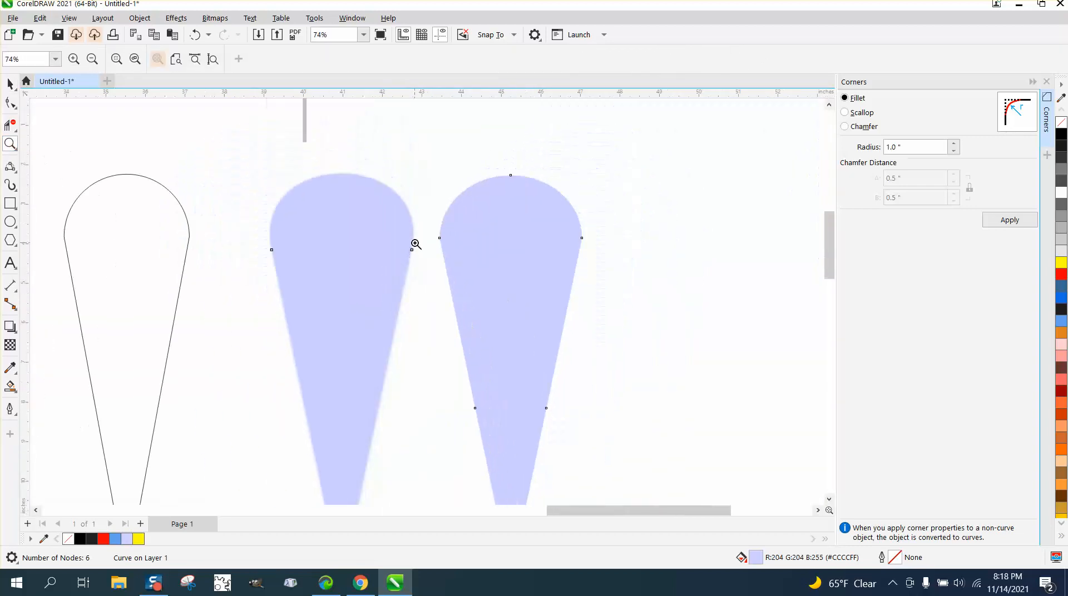
{"action": "scroll", "coordinate": [418, 253], "scroll_direction": "down", "scroll_amount": 1}
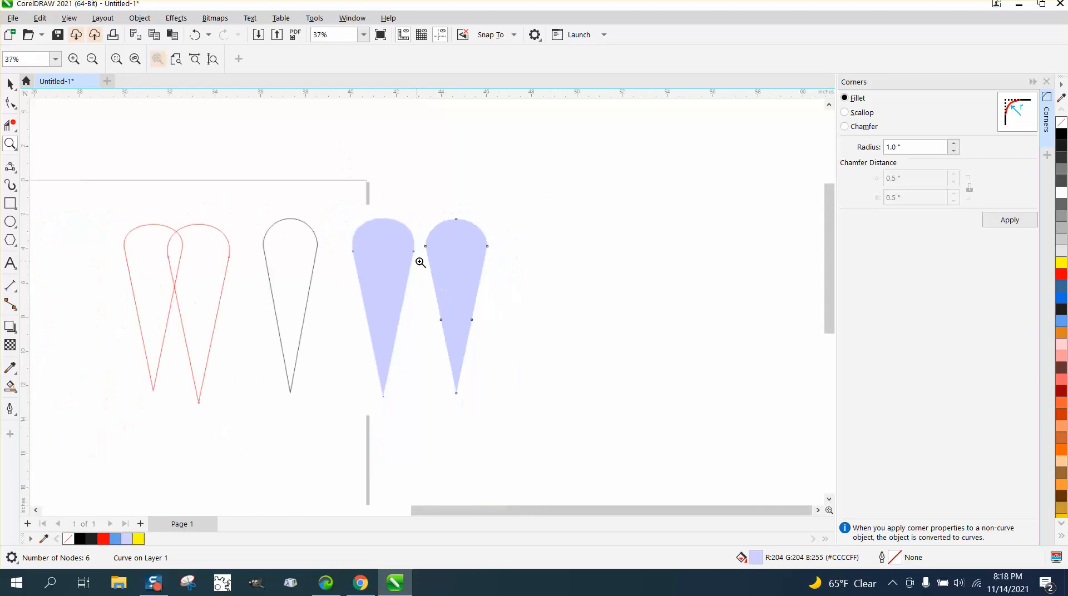
{"action": "left_click_drag", "start_coordinate": [212, 253], "coordinate": [260, 267]}
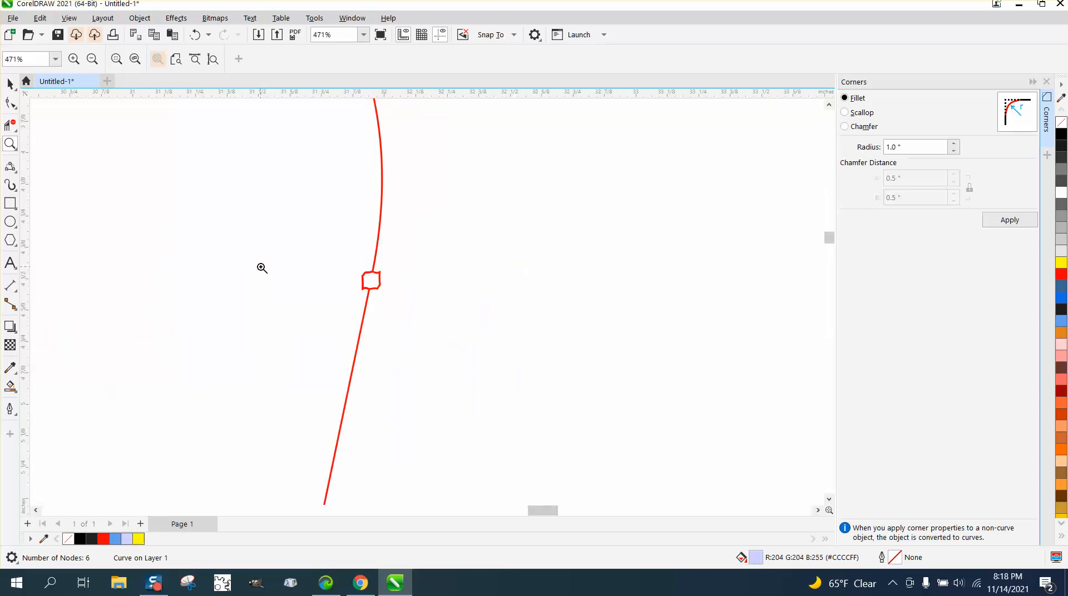
{"action": "scroll", "coordinate": [405, 274], "scroll_direction": "down", "scroll_amount": 5}
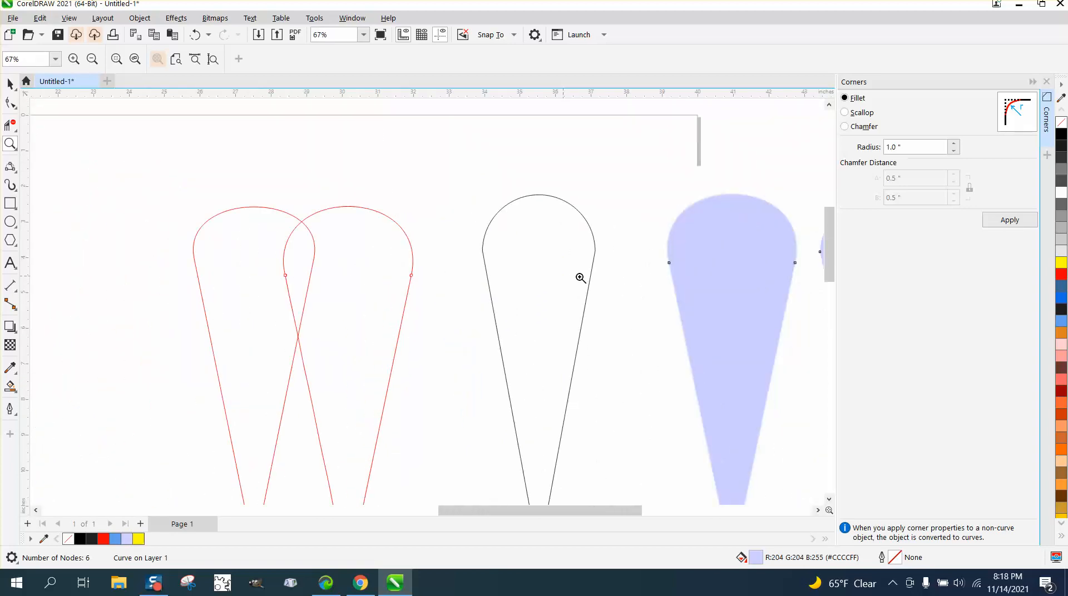
{"action": "left_click_drag", "start_coordinate": [665, 254], "coordinate": [679, 272]}
{"action": "scroll", "coordinate": [353, 262], "scroll_direction": "down", "scroll_amount": 6}
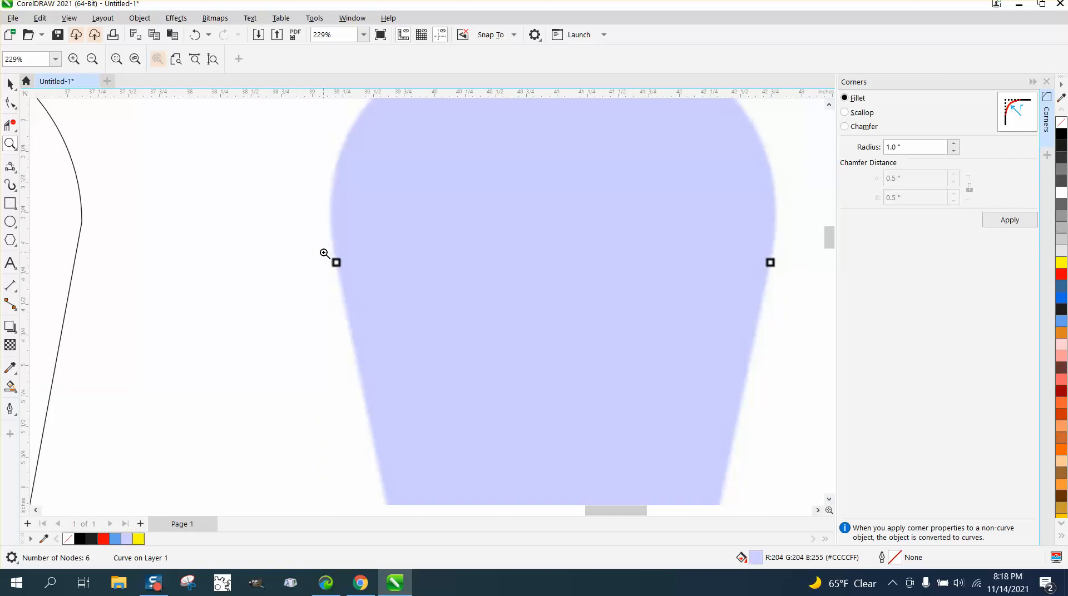
{"action": "scroll", "coordinate": [324, 253], "scroll_direction": "down", "scroll_amount": 2}
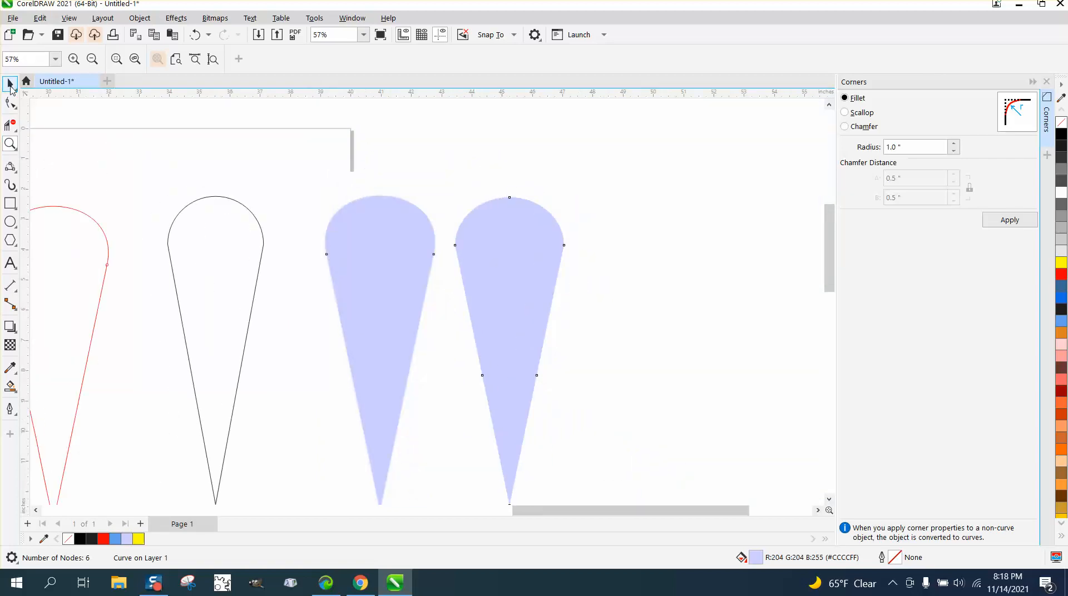
Step: Move the lavender copy farther away from the bitmap, and give it no fill and a red outline
{"action": "left_click", "coordinate": [10, 84]}
{"action": "left_click_drag", "start_coordinate": [536, 276], "coordinate": [654, 289]}
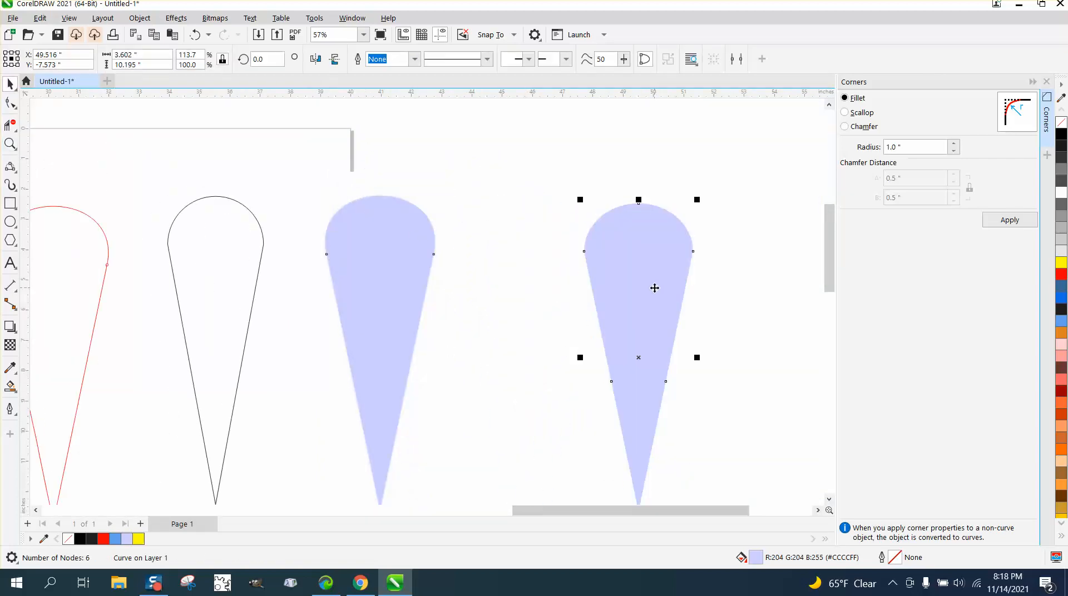
{"action": "left_click", "coordinate": [1061, 122]}
{"action": "right_click", "coordinate": [1062, 275]}
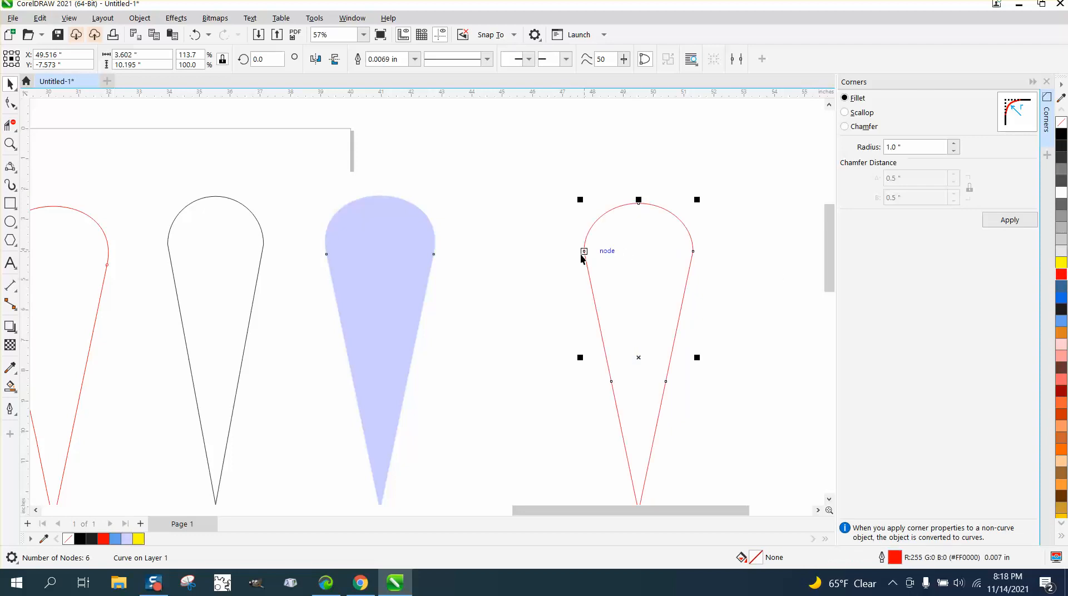
Step: Set the Smooth tool's nib size to 2 in and select the new red copy
{"action": "left_click", "coordinate": [17, 131]}
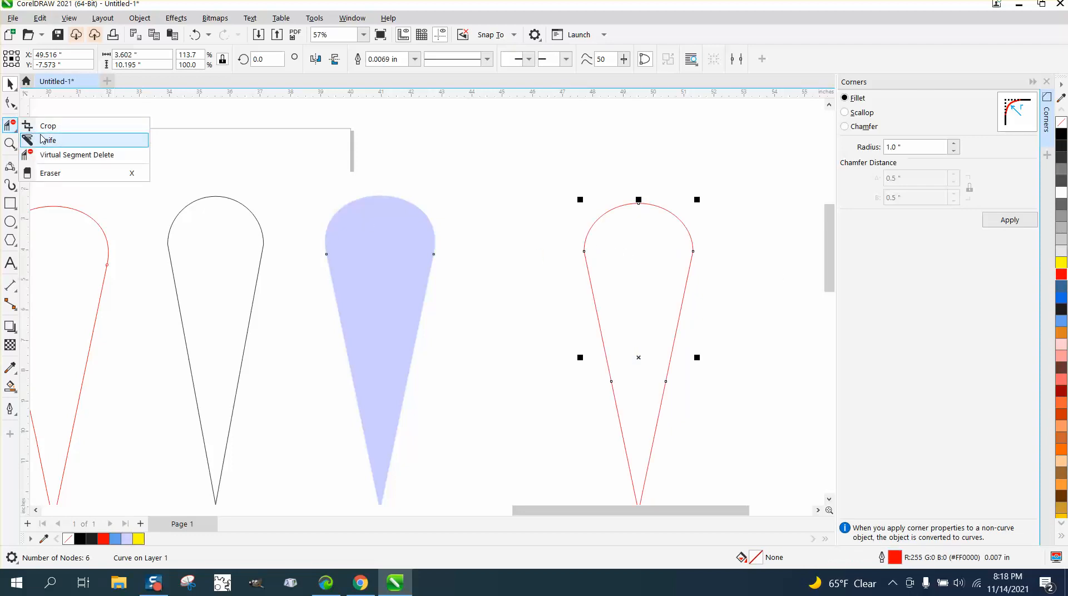
{"action": "left_click", "coordinate": [15, 108]}
{"action": "left_click", "coordinate": [49, 119]}
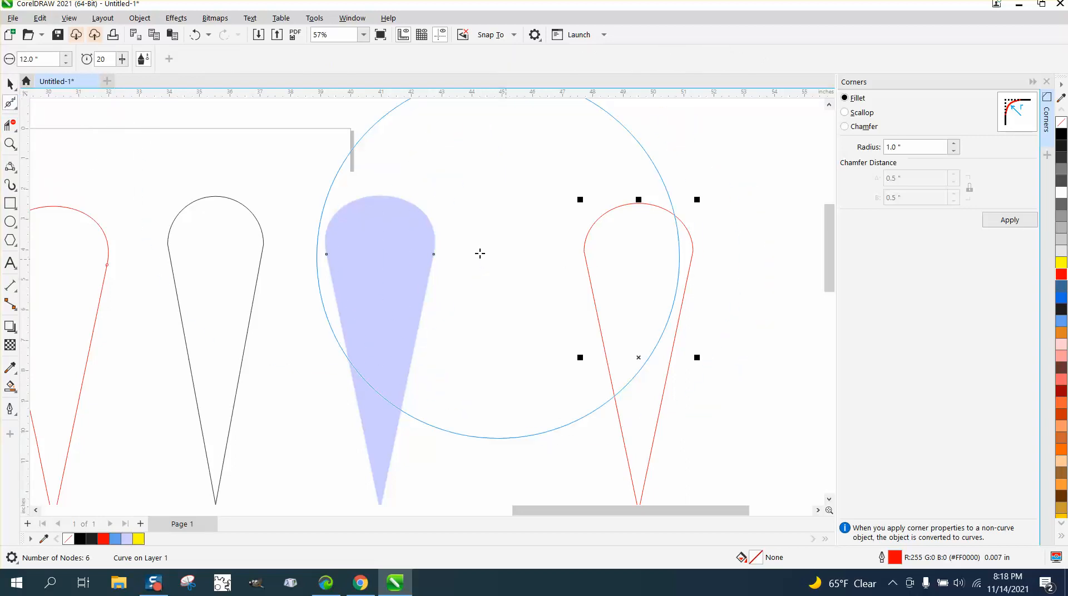
{"action": "left_click", "coordinate": [36, 59]}
{"action": "type", "text": "2"}
{"action": "key", "text": "Return"}
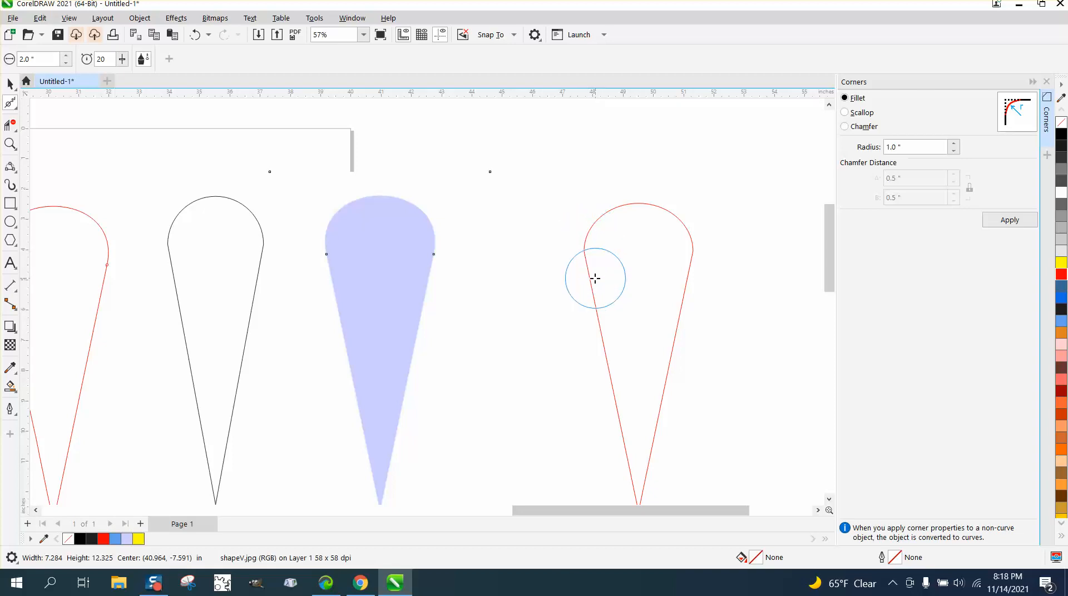
{"action": "left_click", "coordinate": [585, 254]}
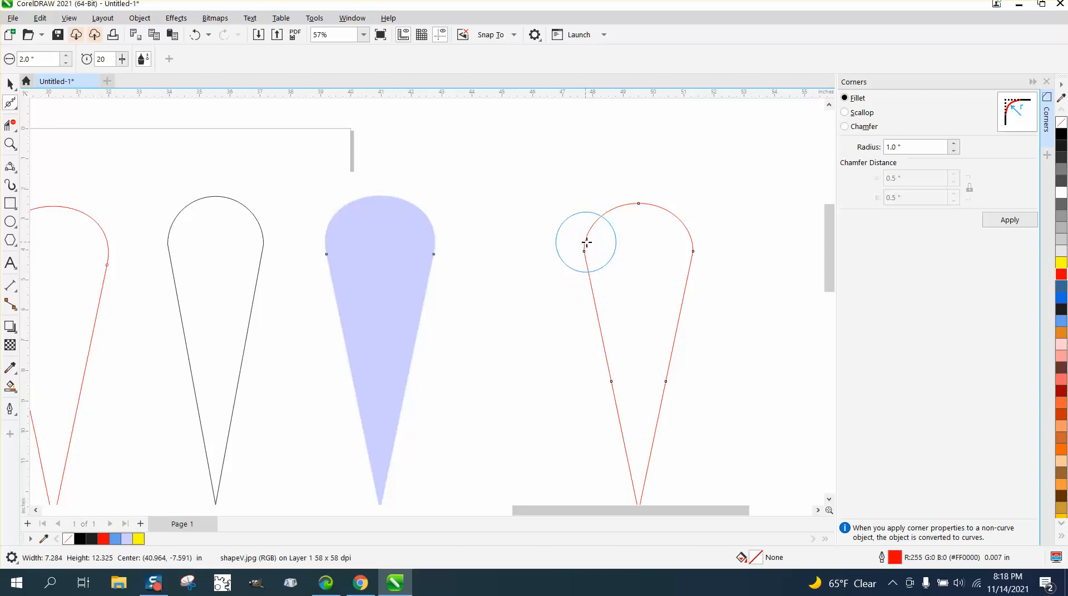
Step: Smooth the corner where the red outline's rounded end meets its left straight side
{"action": "left_click", "coordinate": [11, 146]}
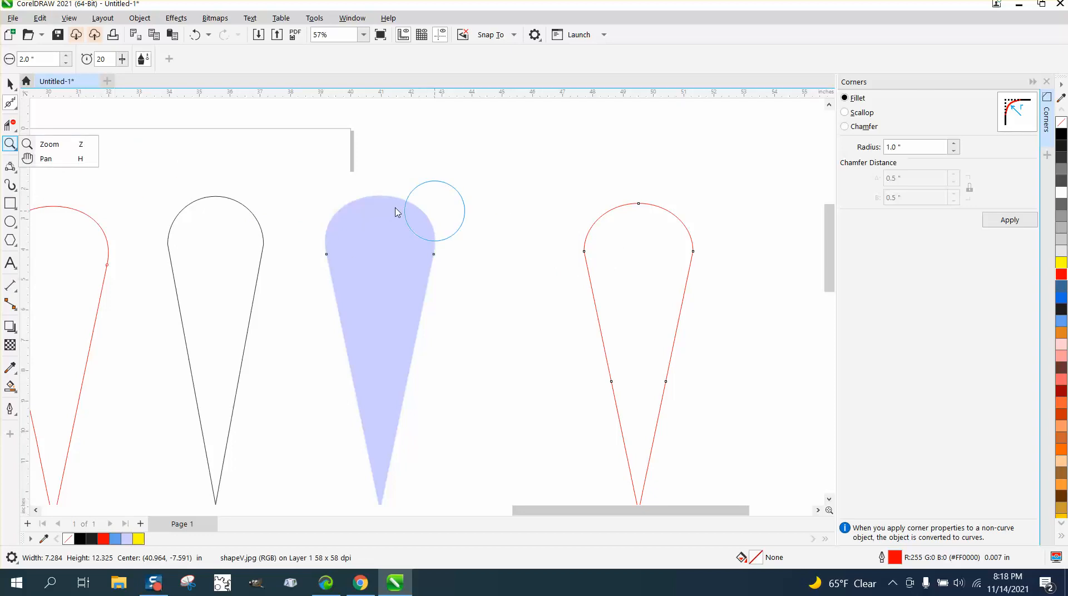
{"action": "left_click", "coordinate": [48, 144]}
{"action": "left_click_drag", "start_coordinate": [530, 215], "coordinate": [771, 345]}
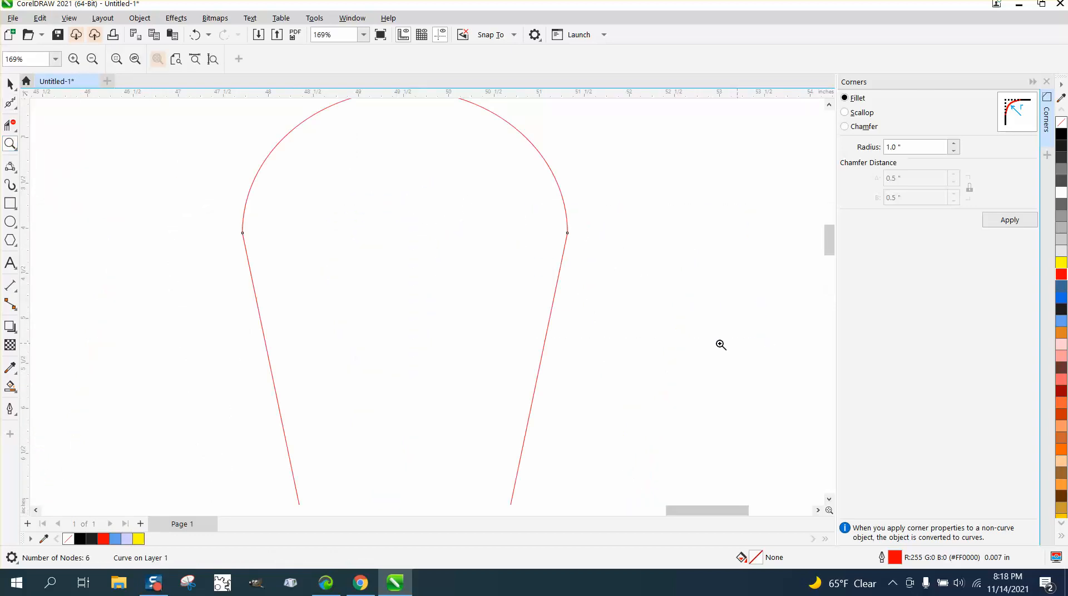
{"action": "left_click", "coordinate": [10, 103]}
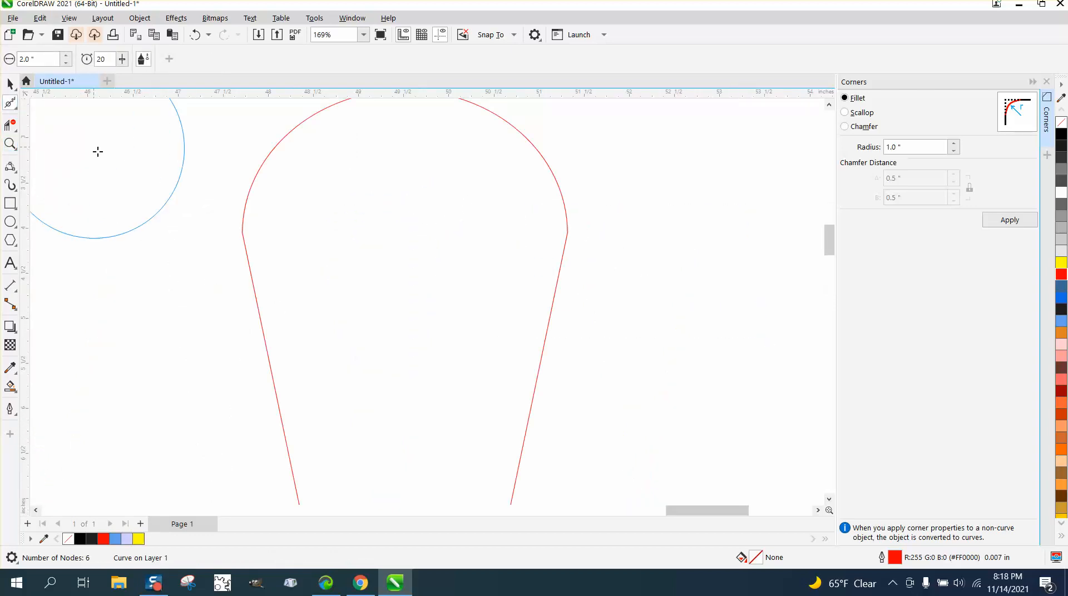
{"action": "mouse_move", "coordinate": [248, 262]}
{"action": "left_mouse_down"}
{"action": "mouse_move", "coordinate": [244, 200]}
{"action": "mouse_move", "coordinate": [245, 214]}
{"action": "left_mouse_up"}
{"action": "scroll", "coordinate": [257, 254], "scroll_direction": "down", "scroll_amount": 1}
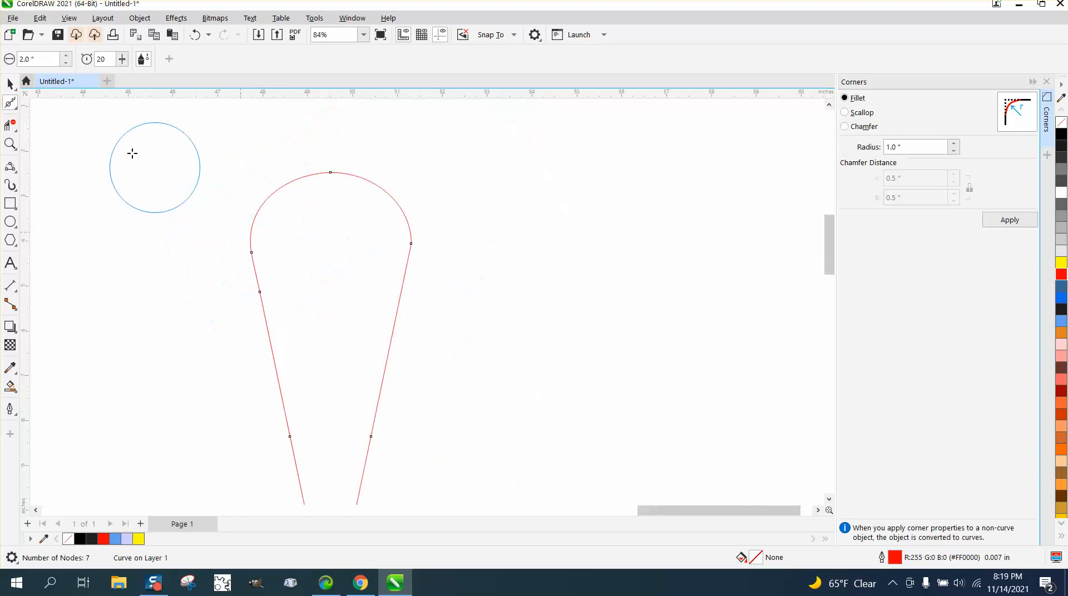
Step: Delete the bitmap and the other traced and drawn teardrops, keeping only the smoothed red outline
{"action": "left_click", "coordinate": [10, 84]}
{"action": "scroll", "coordinate": [455, 219], "scroll_direction": "down", "scroll_amount": 3}
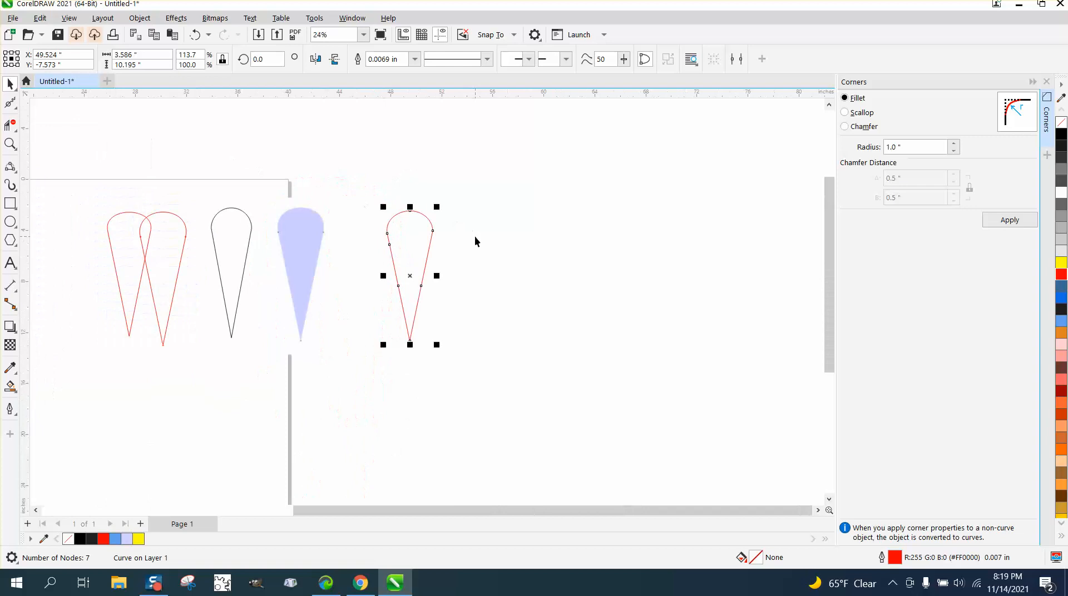
{"action": "scroll", "coordinate": [475, 240], "scroll_direction": "down", "scroll_amount": 1}
{"action": "left_click_drag", "start_coordinate": [172, 195], "coordinate": [398, 345]}
{"action": "key", "text": "Delete"}
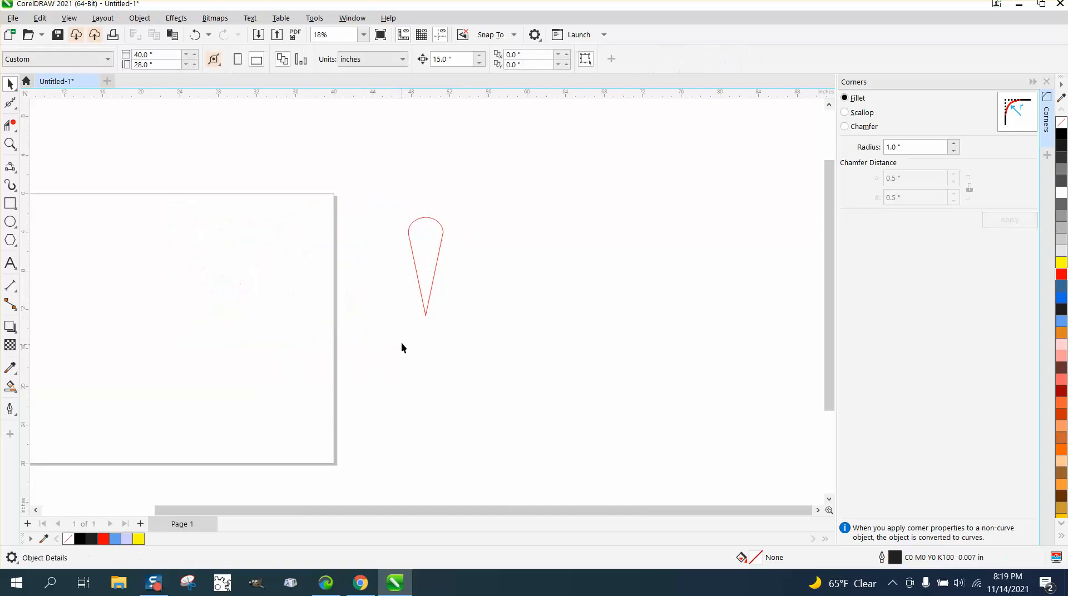
Step: Center the smoothed red teardrop on the page and overlay a horizontally mirrored copy on it
{"action": "left_click", "coordinate": [421, 269]}
{"action": "key", "text": "p"}
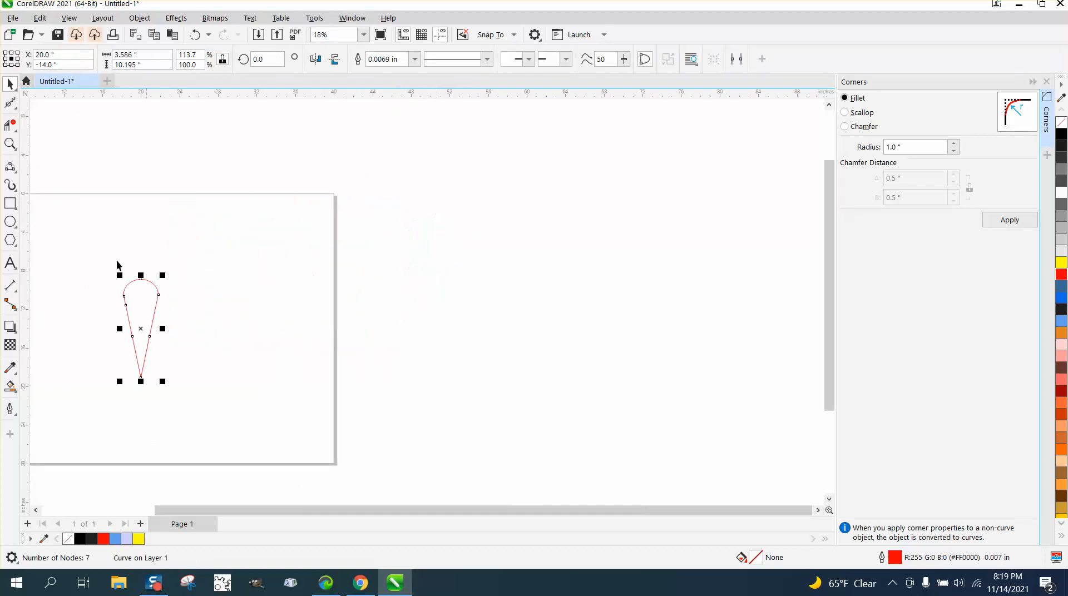
{"action": "left_click", "coordinate": [10, 143]}
{"action": "left_click_drag", "start_coordinate": [85, 255], "coordinate": [337, 426]}
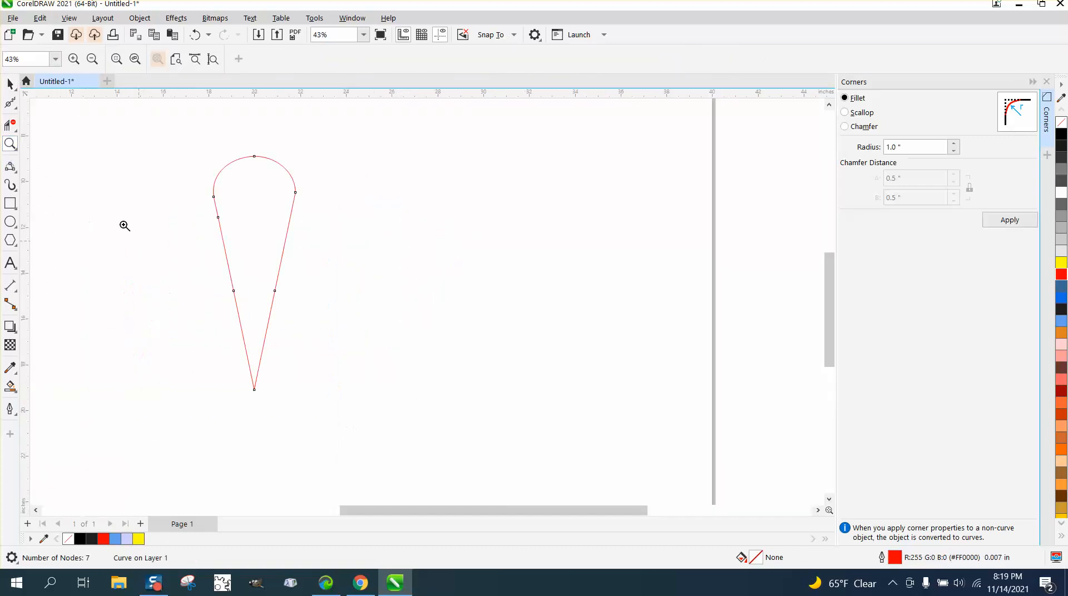
{"action": "left_click", "coordinate": [10, 83]}
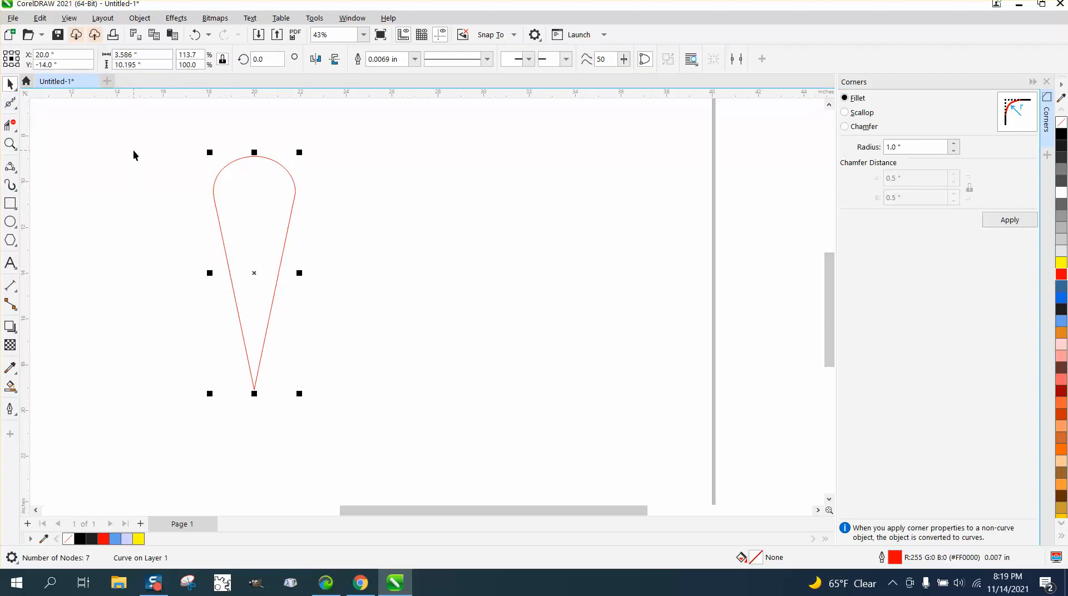
{"action": "left_click", "coordinate": [316, 61]}
Step: Create a black Smart Fill shape from the area inside both overlapping outlines and nudge it 15 in to the right
{"action": "left_click", "coordinate": [11, 144]}
{"action": "left_click_drag", "start_coordinate": [207, 151], "coordinate": [386, 245]}
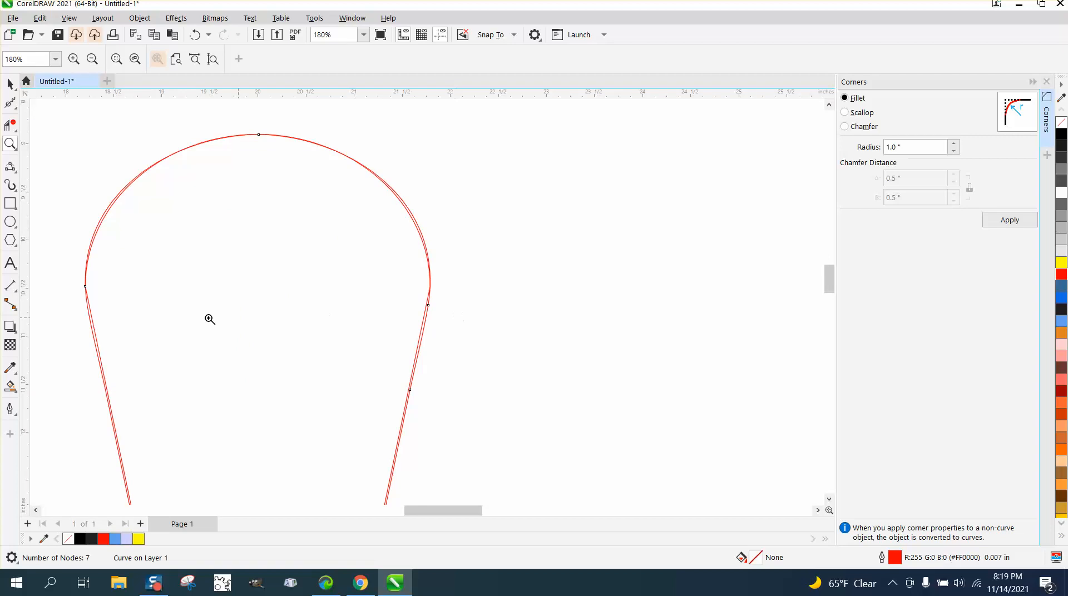
{"action": "scroll", "coordinate": [139, 284], "scroll_direction": "down", "scroll_amount": 3}
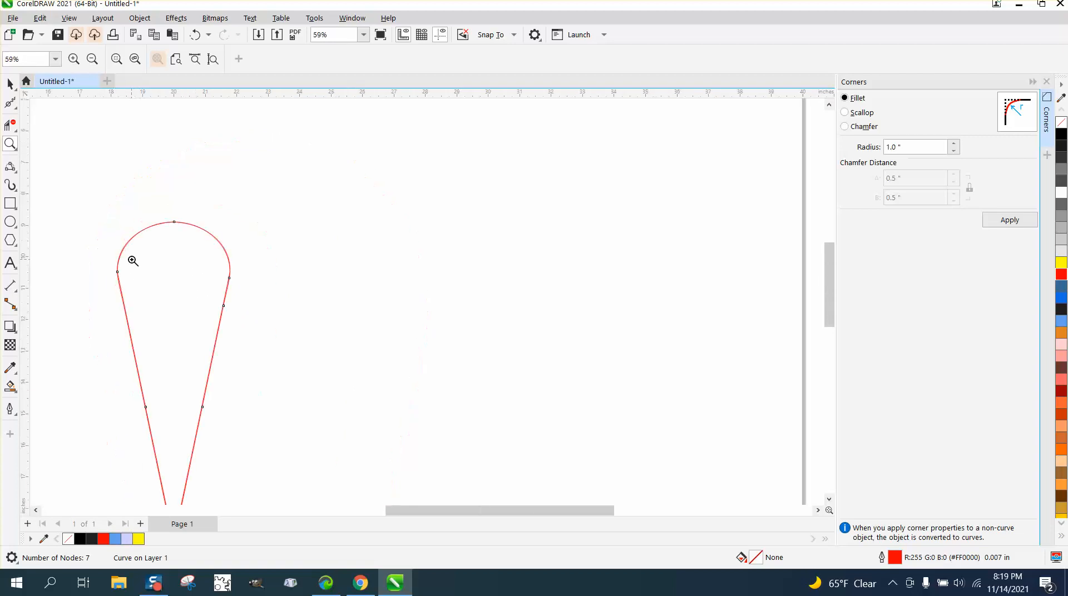
{"action": "left_click", "coordinate": [10, 387]}
{"action": "left_click", "coordinate": [153, 329]}
{"action": "key", "text": "Right"}
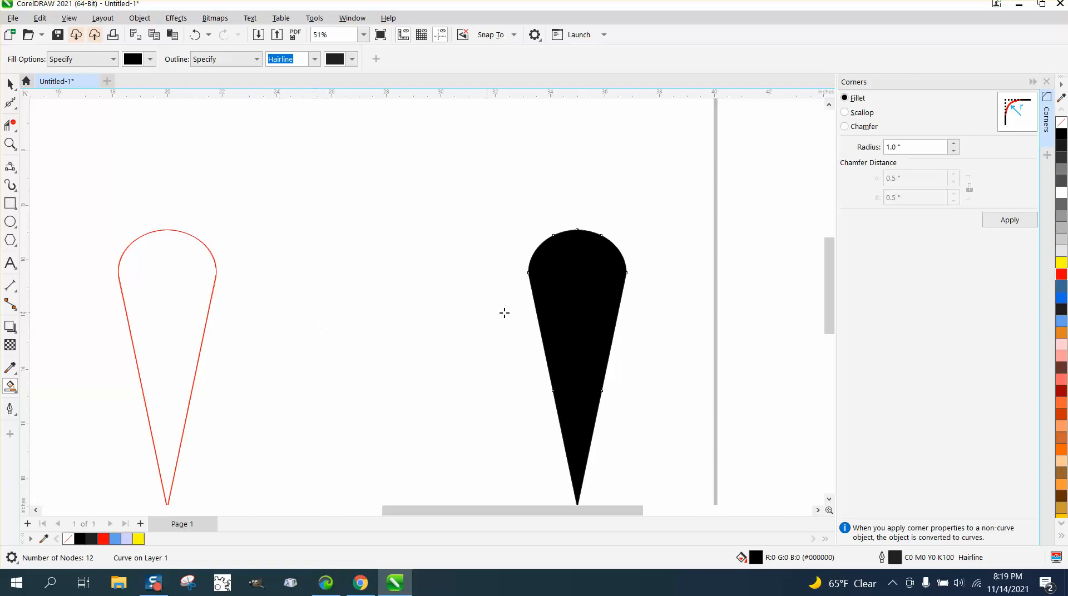
Step: Remove the inner duplicate segments around the rounded end and along the sides of the overlapping red outlines with Virtual Segment Delete
{"action": "left_click", "coordinate": [10, 144]}
{"action": "left_click_drag", "start_coordinate": [112, 224], "coordinate": [272, 307]}
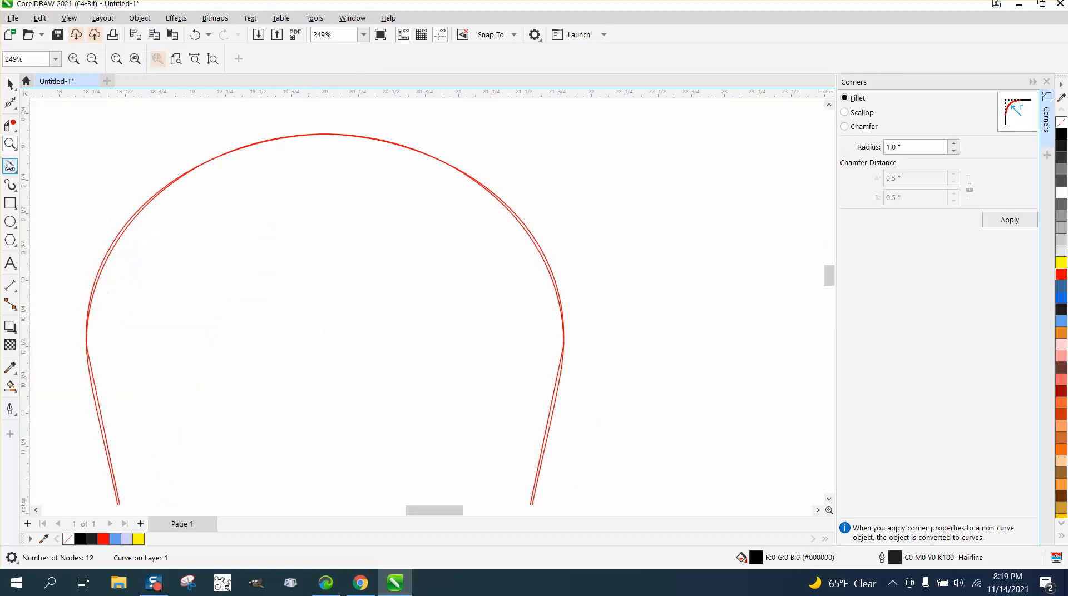
{"action": "left_click", "coordinate": [10, 125]}
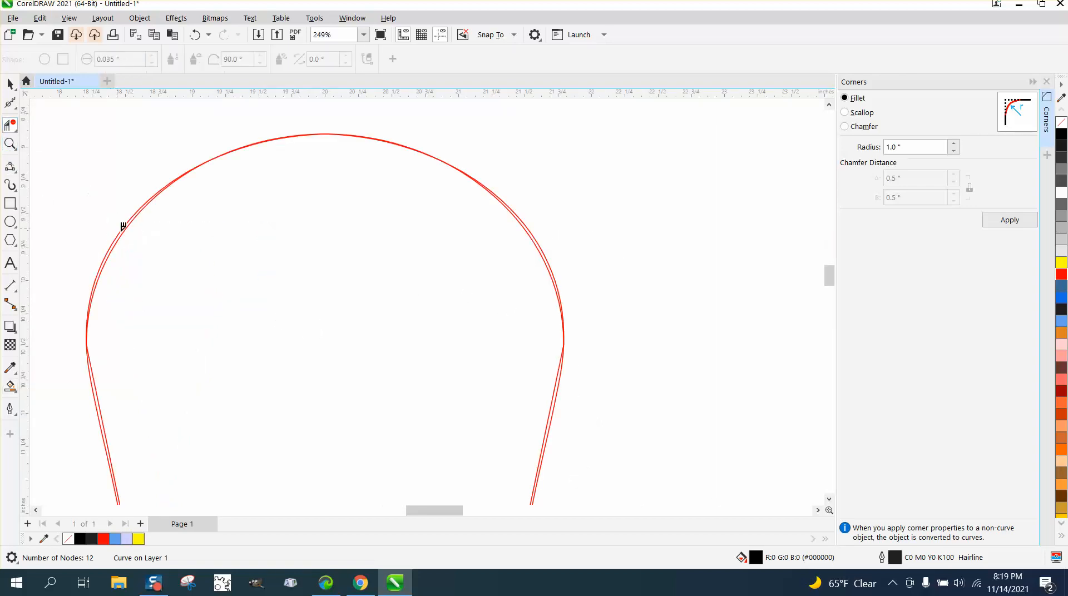
{"action": "left_click", "coordinate": [530, 237]}
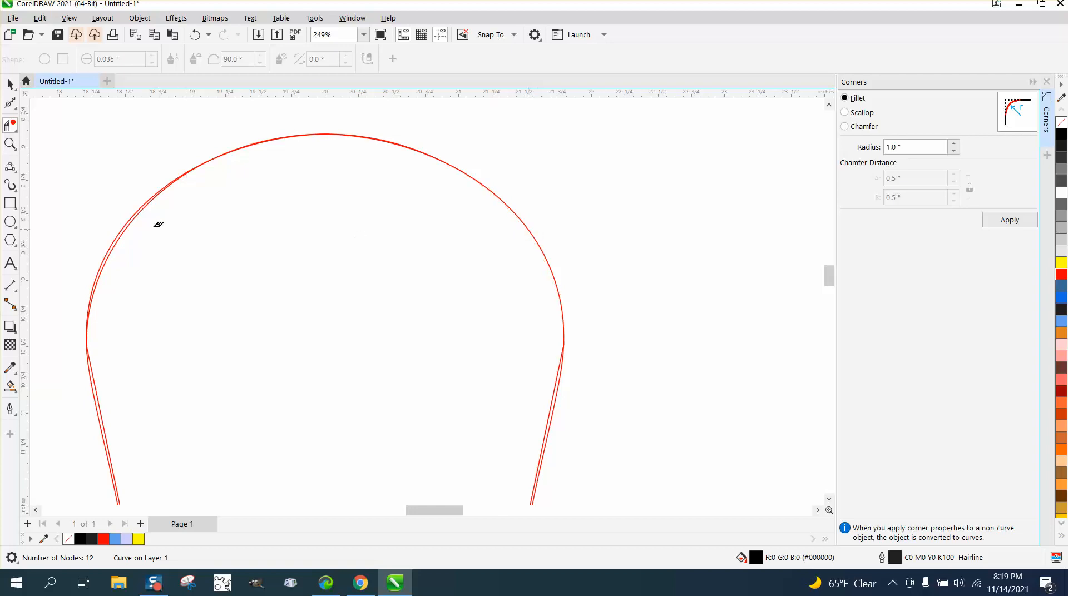
{"action": "left_click", "coordinate": [134, 215]}
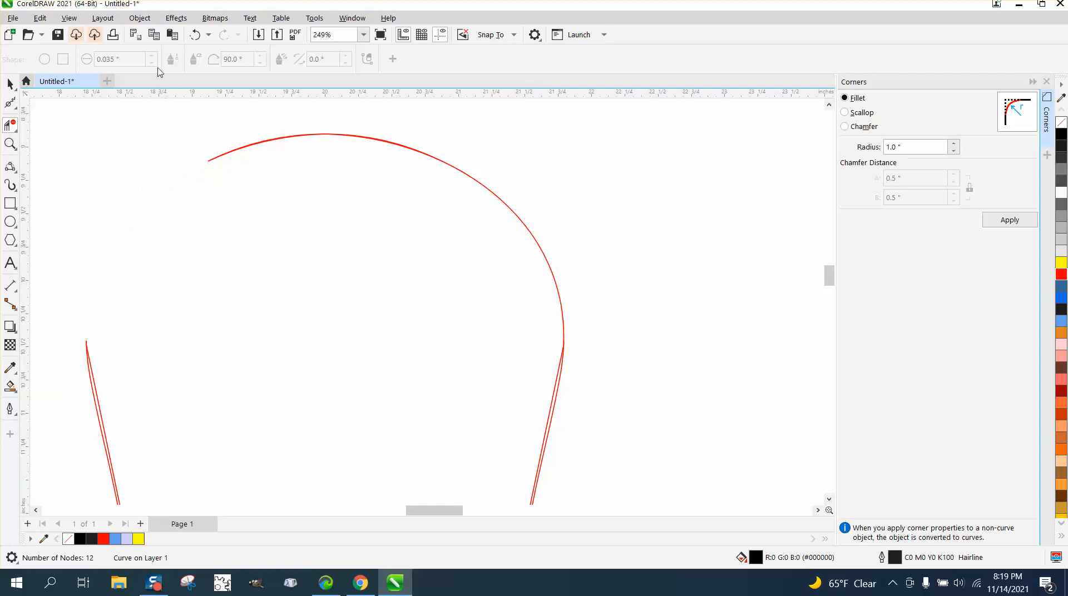
{"action": "left_click", "coordinate": [195, 35]}
{"action": "left_click", "coordinate": [139, 211]}
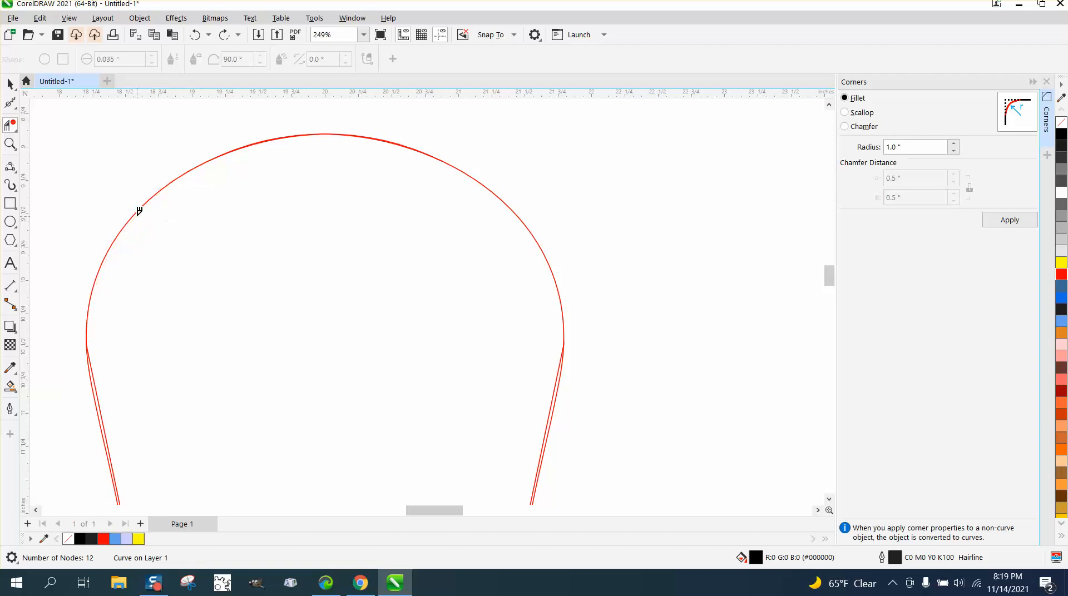
{"action": "left_click", "coordinate": [560, 368]}
{"action": "scroll", "coordinate": [161, 315], "scroll_direction": "down", "scroll_amount": 4}
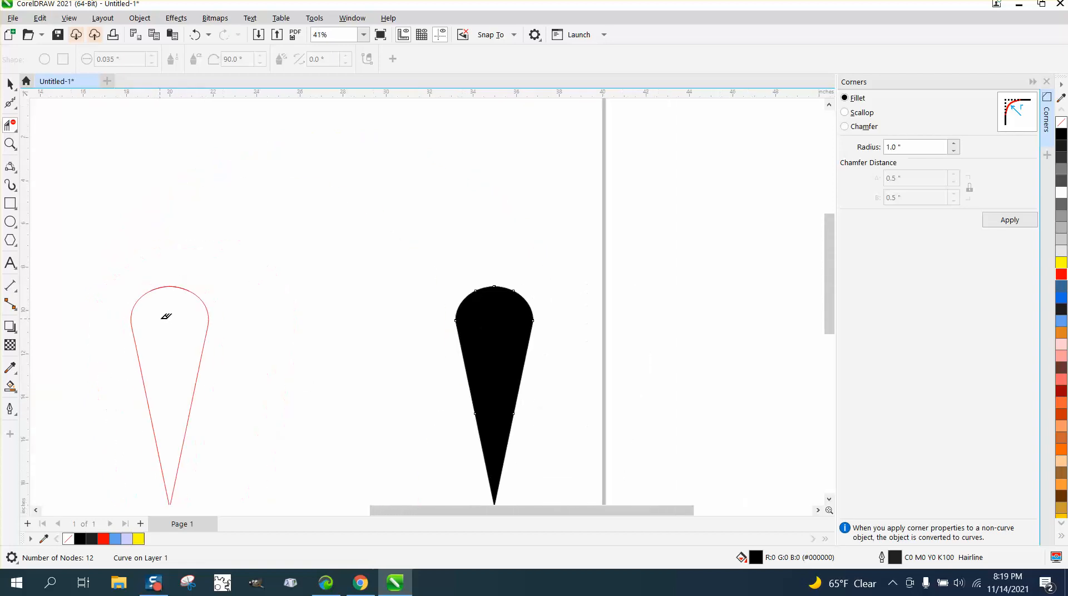
Step: Create a black Smart Fill shape from the cleaned red outline and place it just left of the first black teardrop
{"action": "left_click", "coordinate": [10, 386]}
{"action": "left_click", "coordinate": [166, 363]}
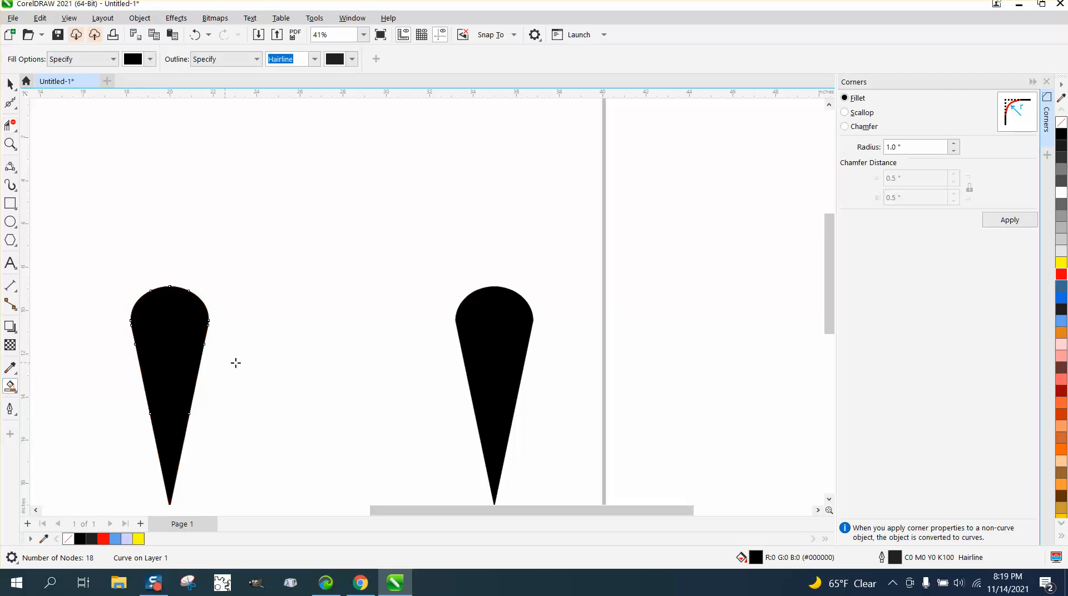
{"action": "left_click", "coordinate": [10, 84]}
{"action": "left_click_drag", "start_coordinate": [170, 317], "coordinate": [382, 316]}
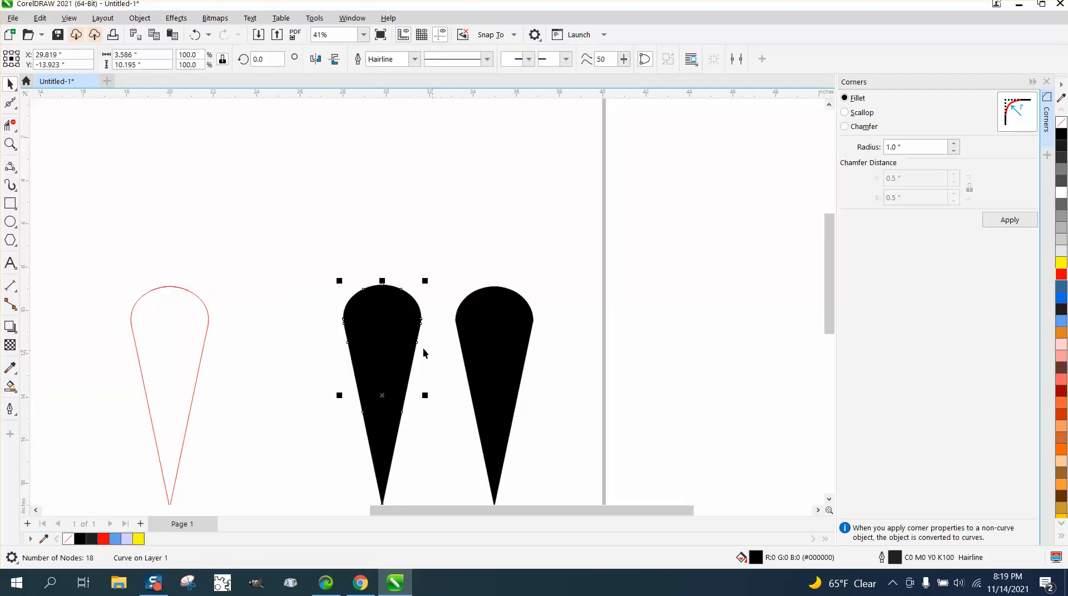
{"action": "left_click", "coordinate": [312, 305]}
{"action": "scroll", "coordinate": [348, 318], "scroll_direction": "down", "scroll_amount": 3}
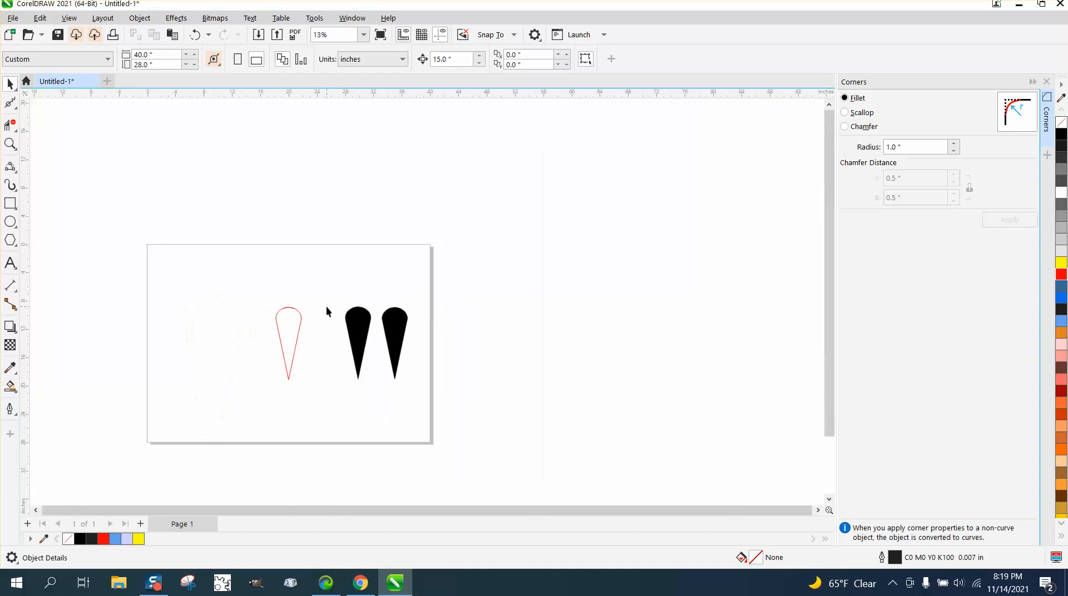